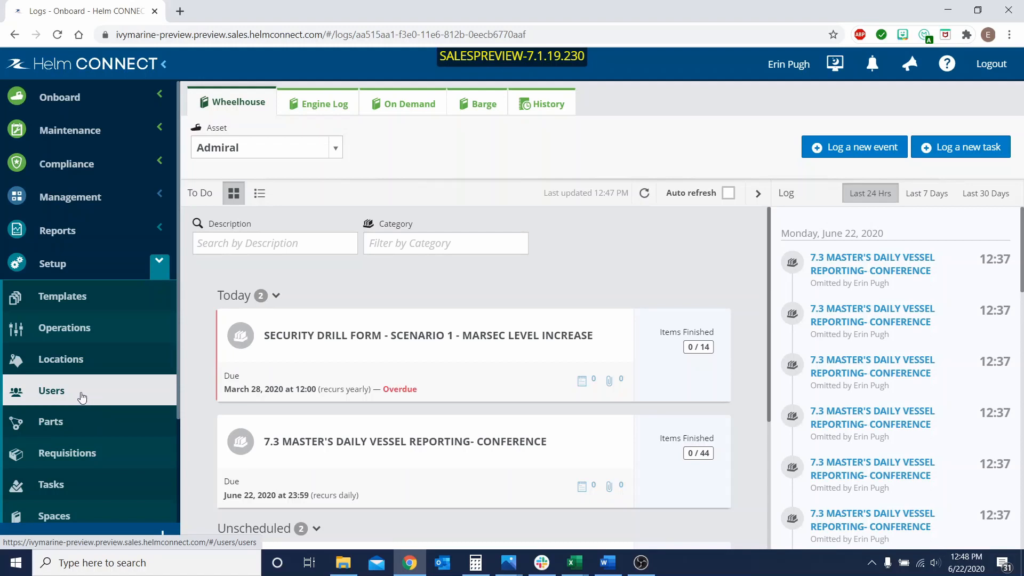
Enable Can Log In To Asset for the second user in the user list and save the changes.
click(82, 396)
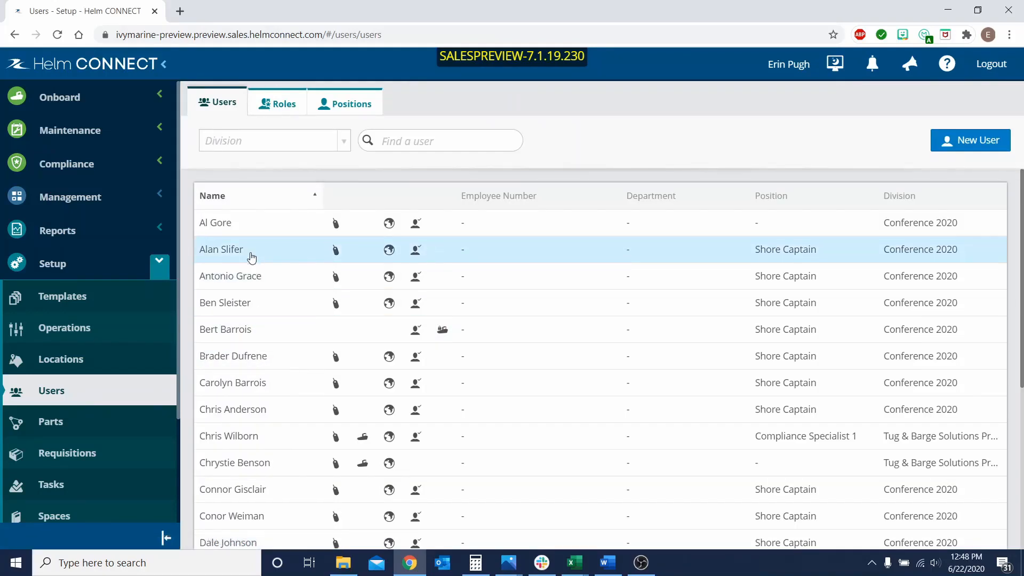
click(252, 257)
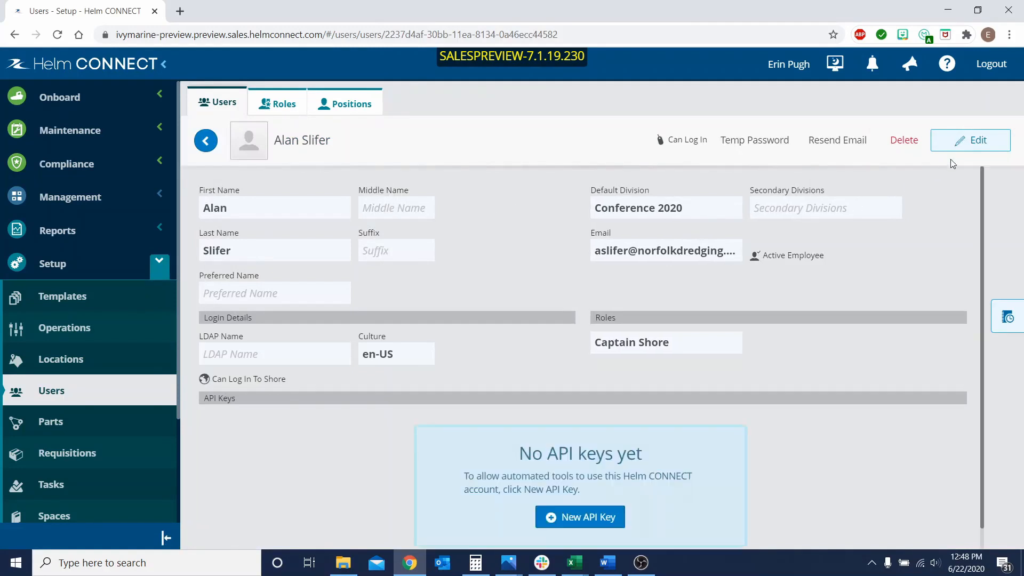
click(963, 145)
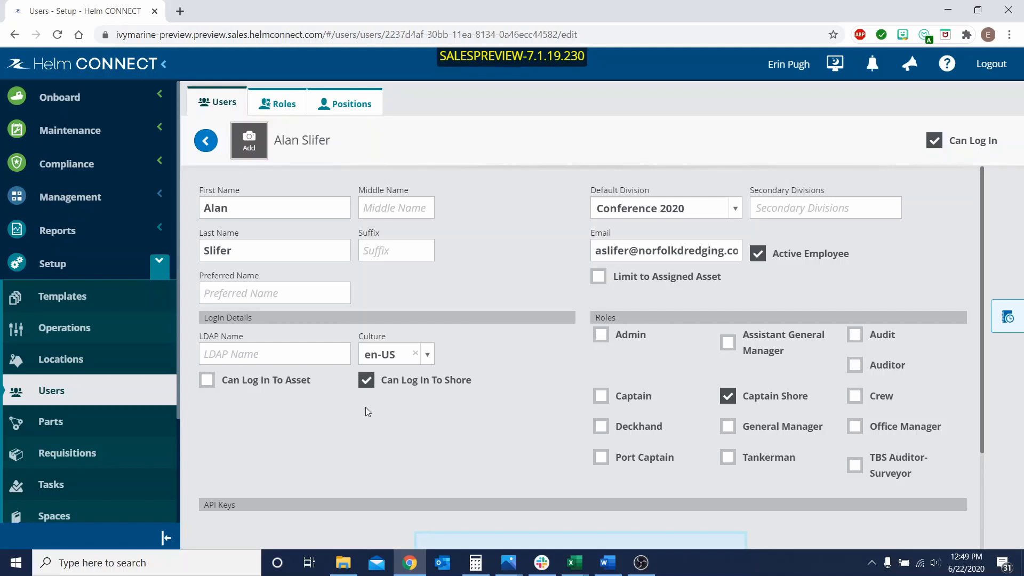
click(206, 381)
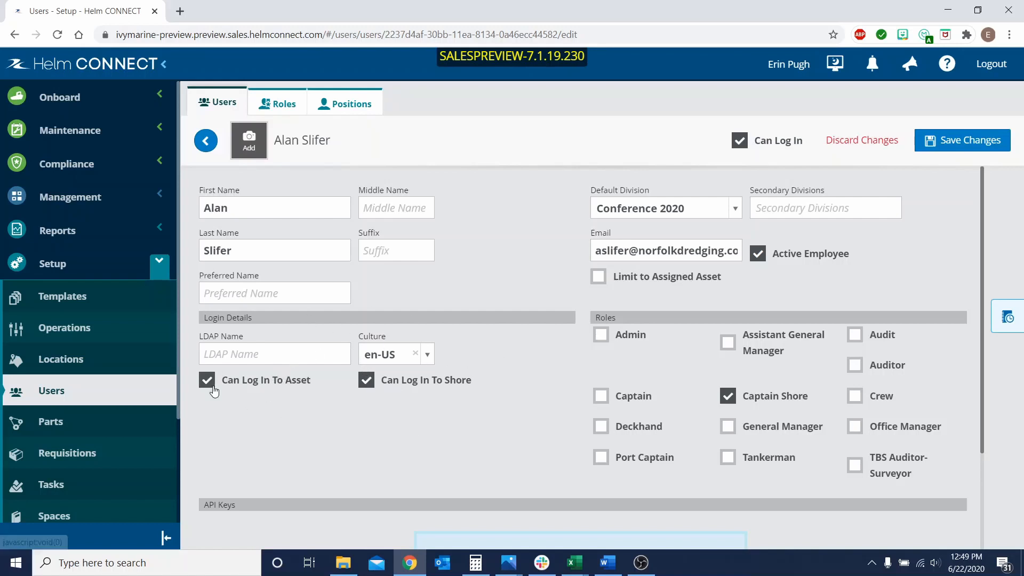
click(984, 150)
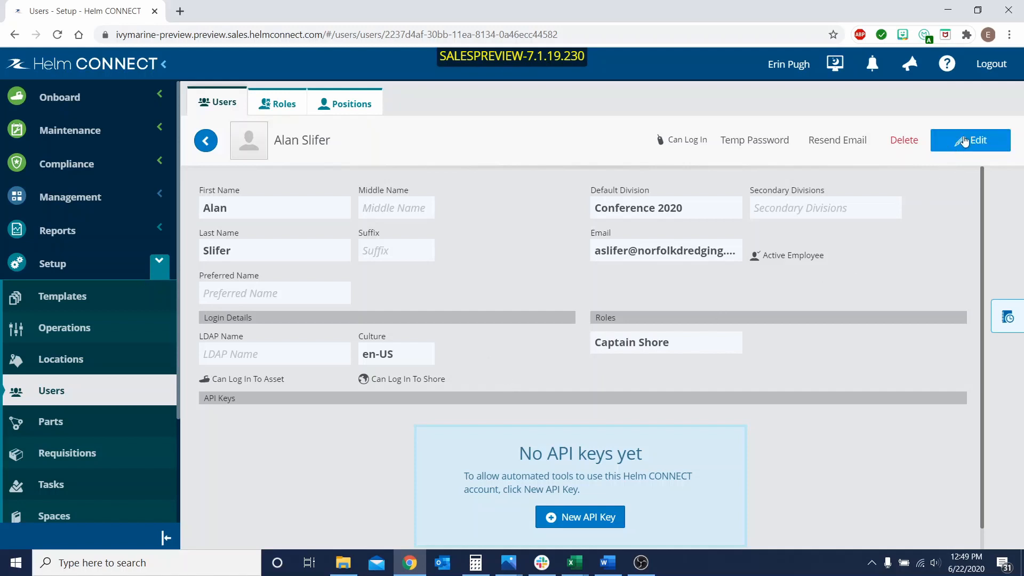
Examine the same user's change log from the edit form, and return to the user's details without changing anything.
click(966, 145)
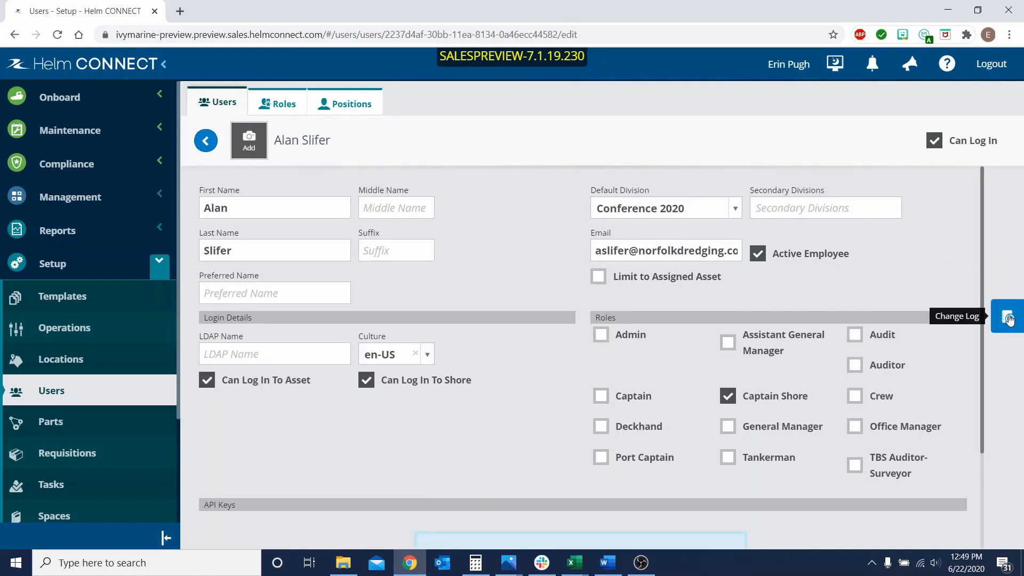
click(1009, 319)
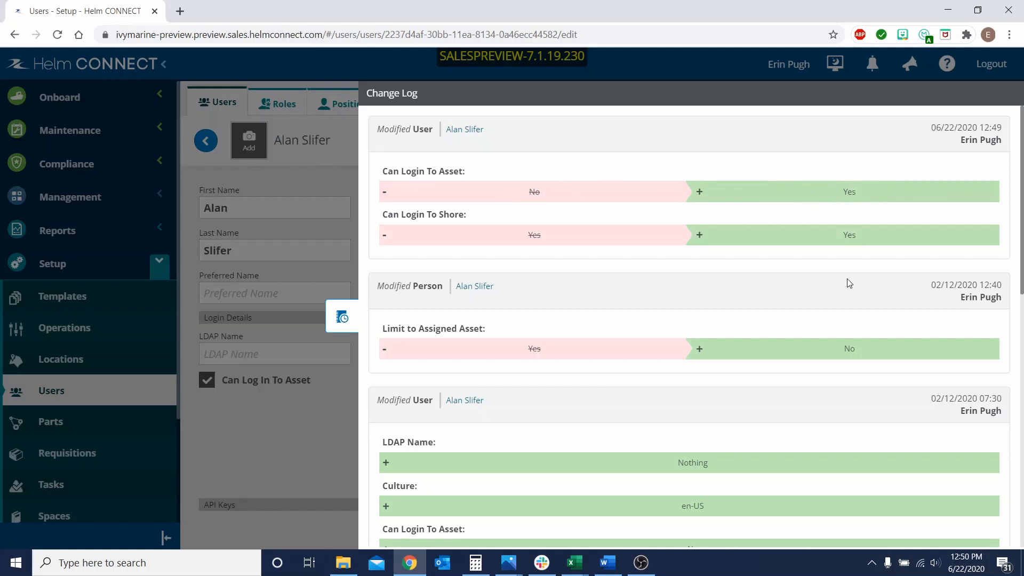
scroll(834, 298, down, 2)
scroll(834, 297, down, 2)
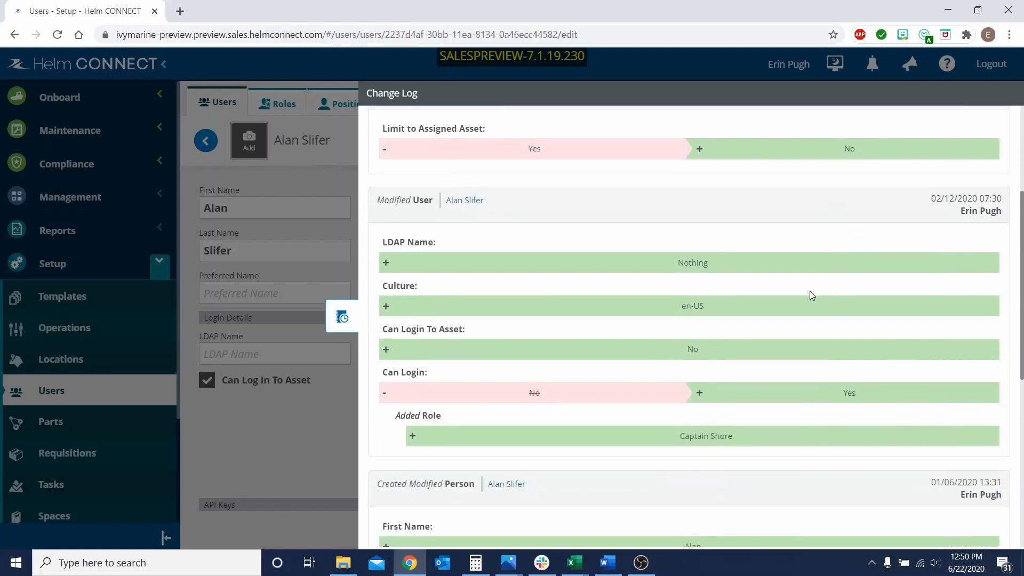
scroll(781, 290, down, 7)
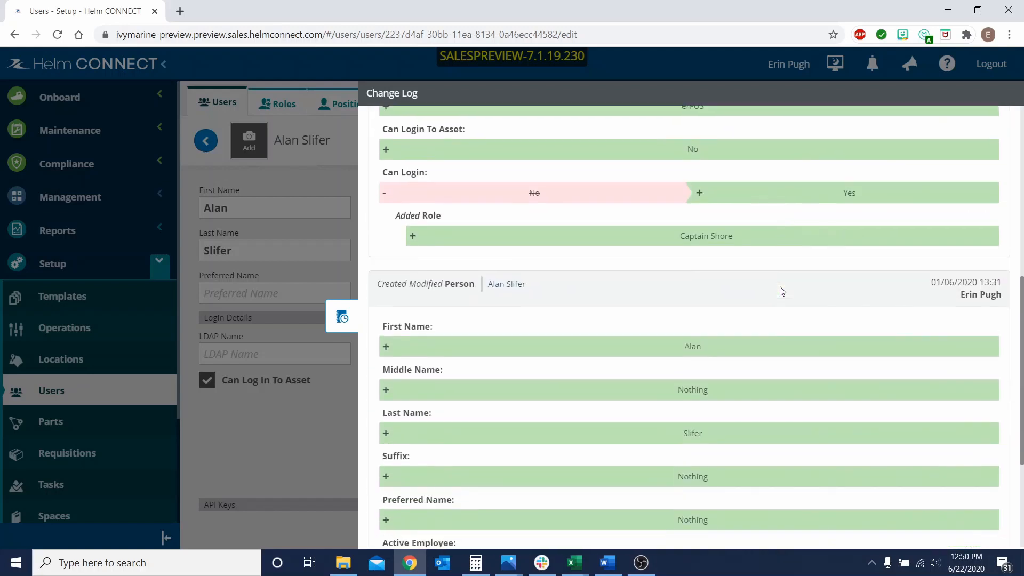
scroll(780, 289, up, 10)
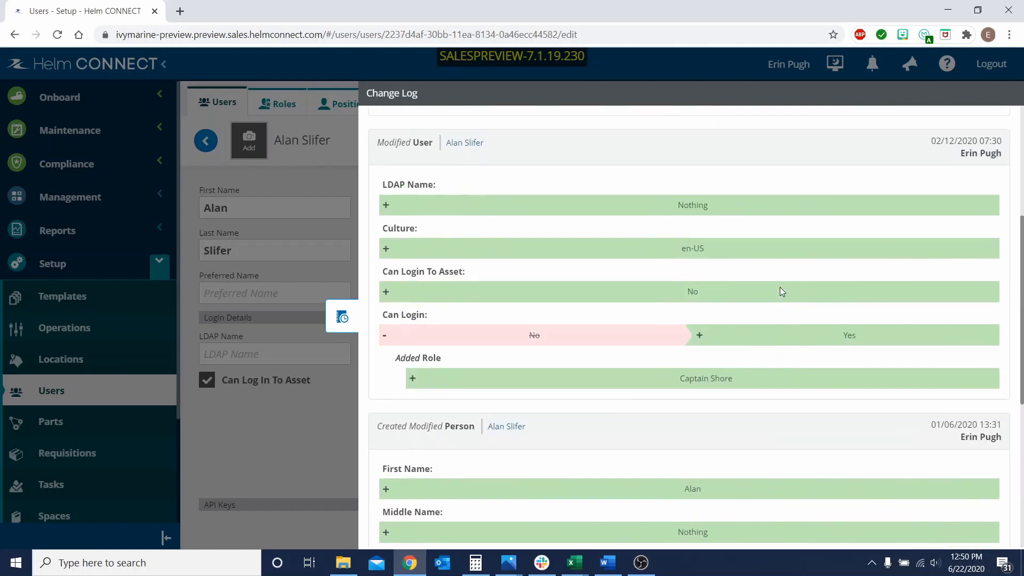
scroll(780, 290, up, 1)
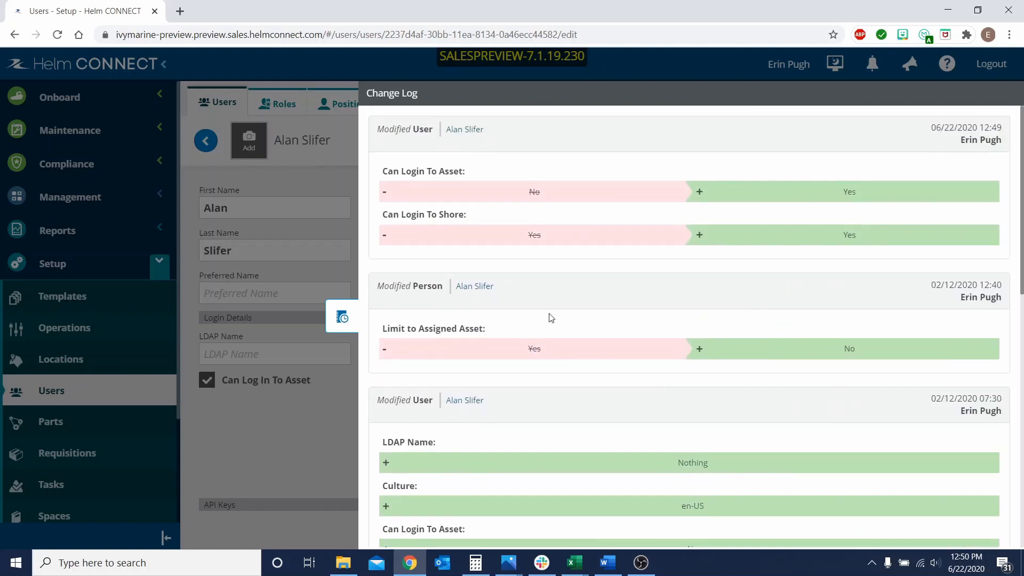
click(343, 318)
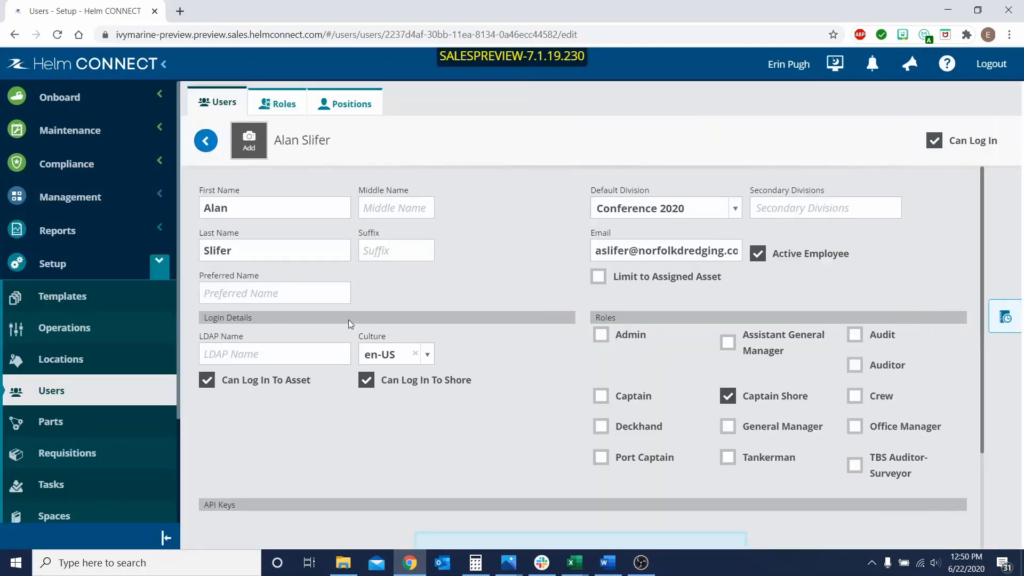
click(204, 143)
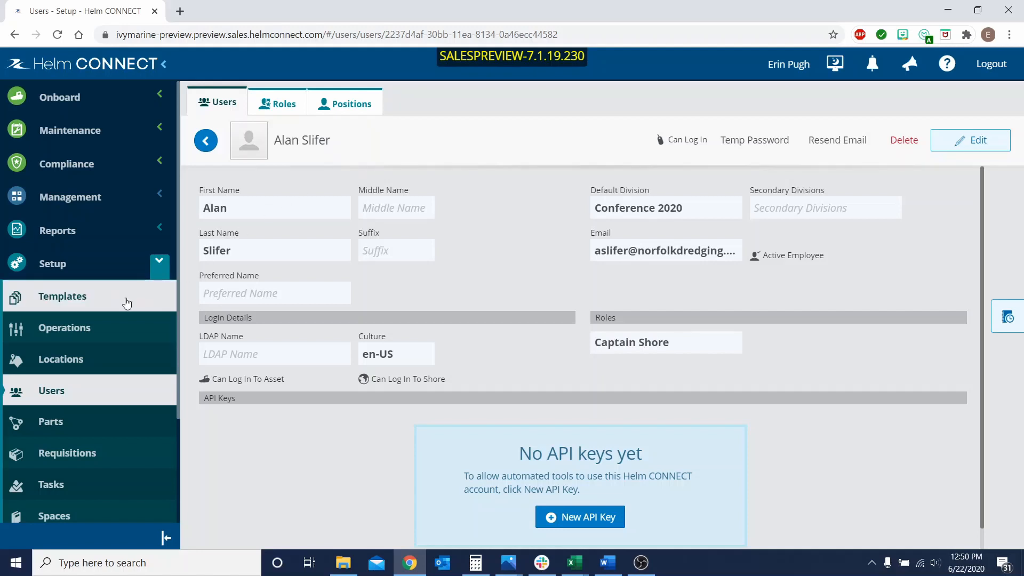
Open the maintenance template READINGS- ADMIRAL for editing.
click(89, 310)
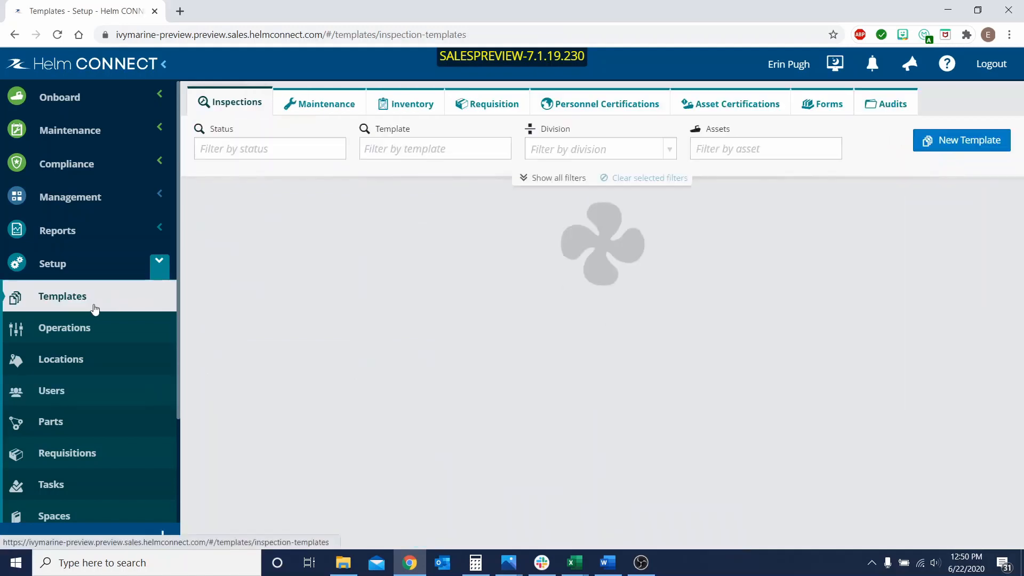
click(315, 108)
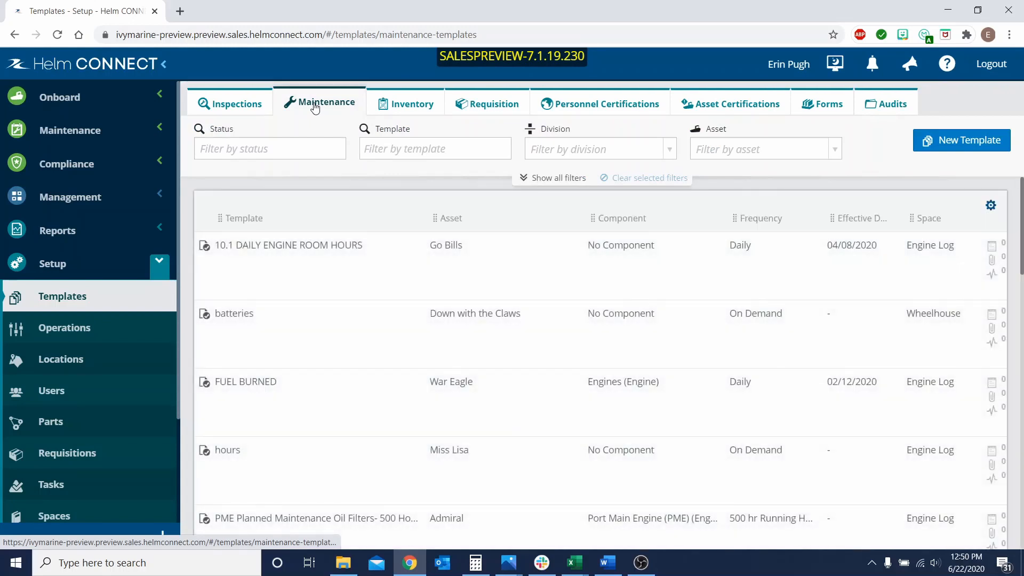
scroll(346, 341, down, 3)
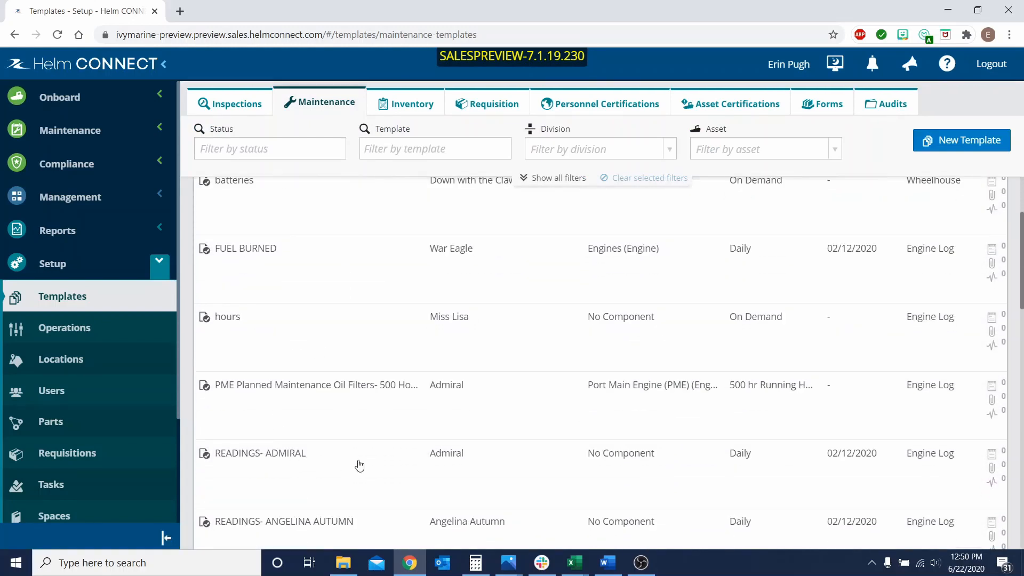
click(359, 466)
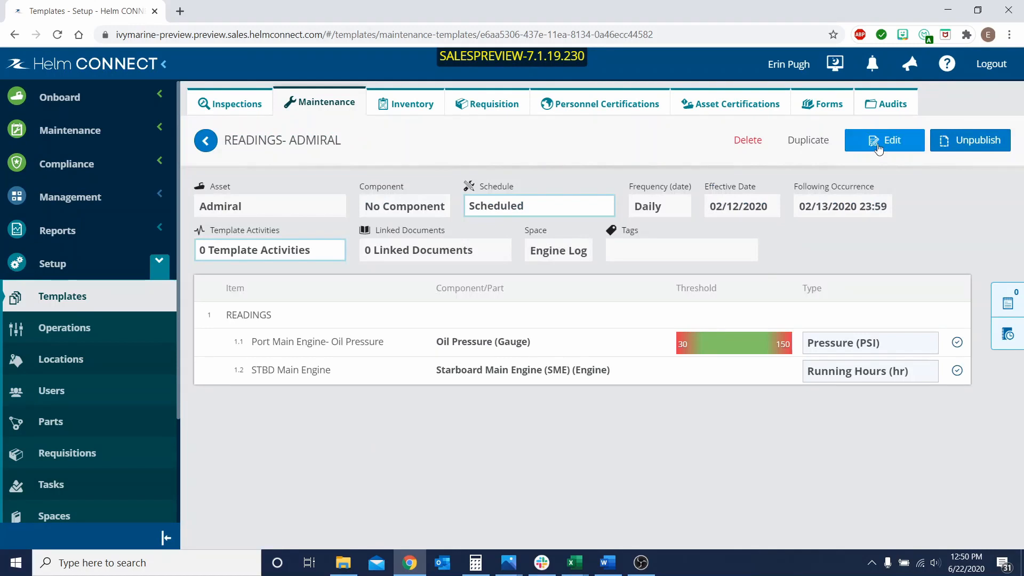
click(898, 145)
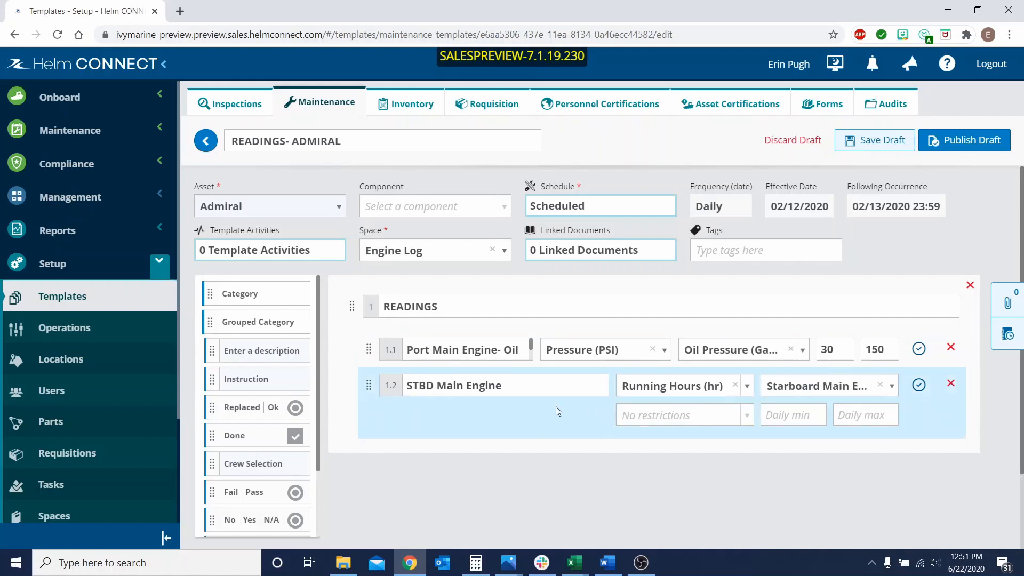
Add a Cumulative Reading above STBD Main Engine, described as Port Main Engine, with Running Hours (hr) and component Port Main Engine (PME) (Engine).
scroll(266, 409, down, 2)
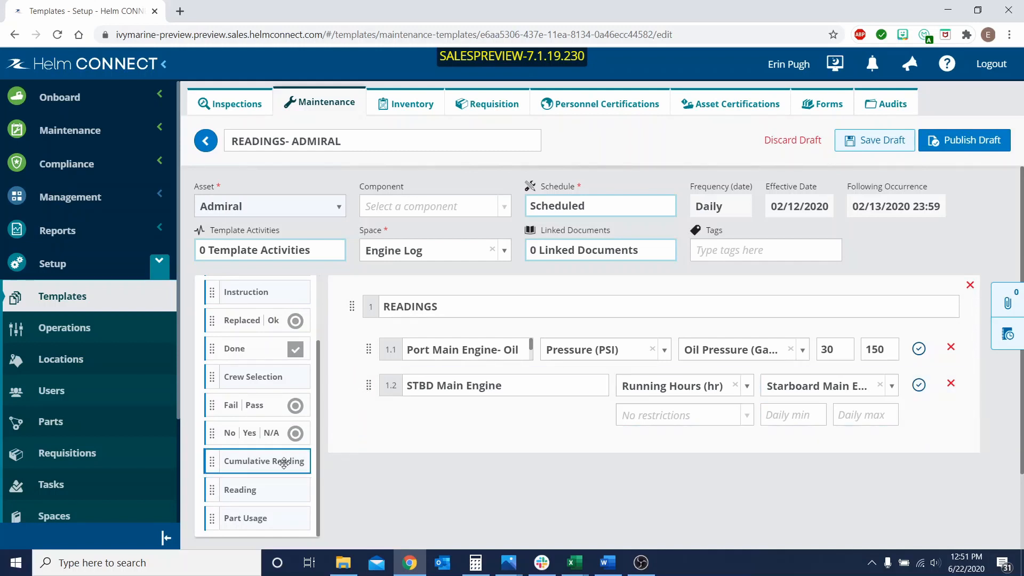
drag(286, 460, 401, 388)
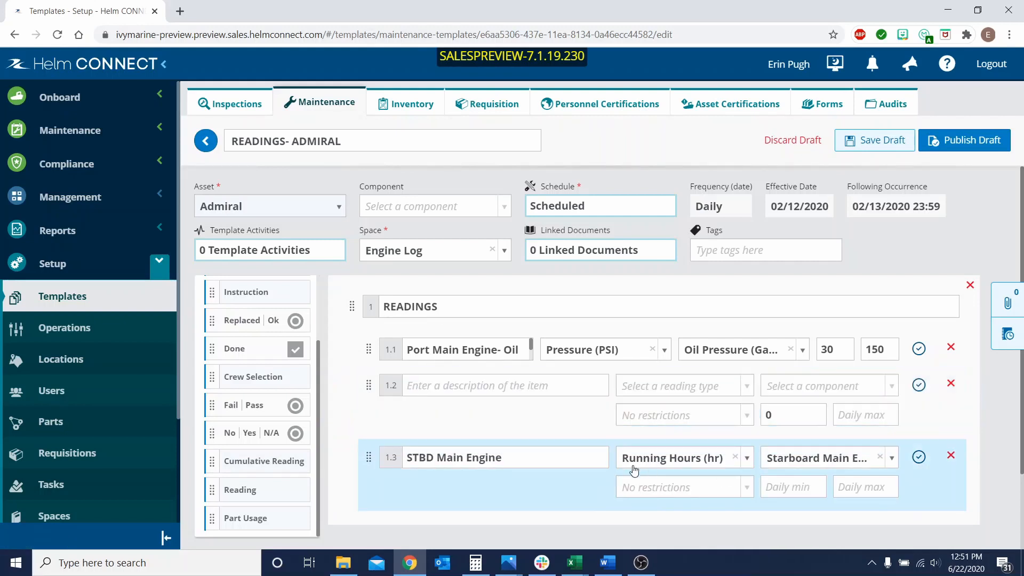
click(473, 388)
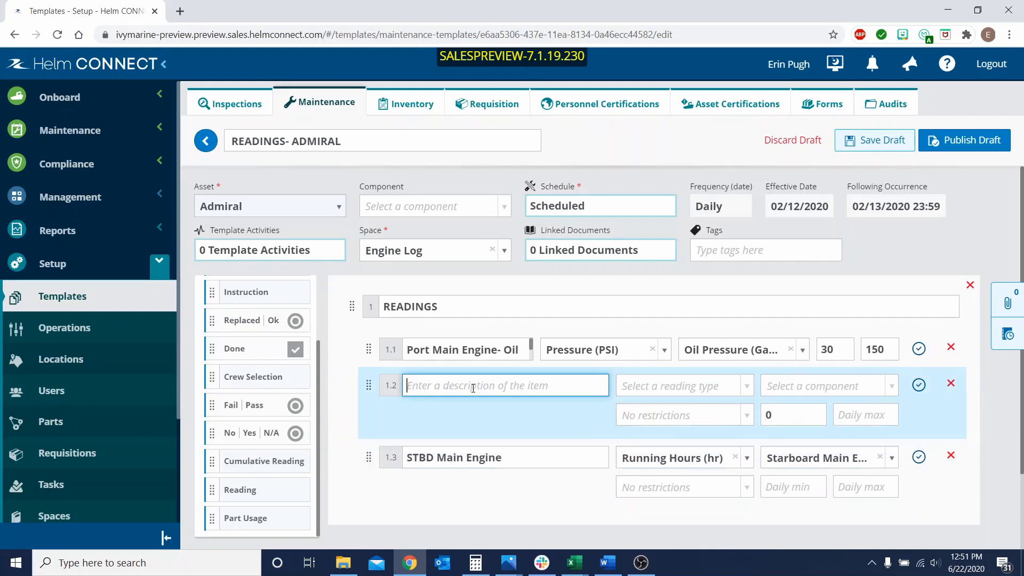
text(Port )
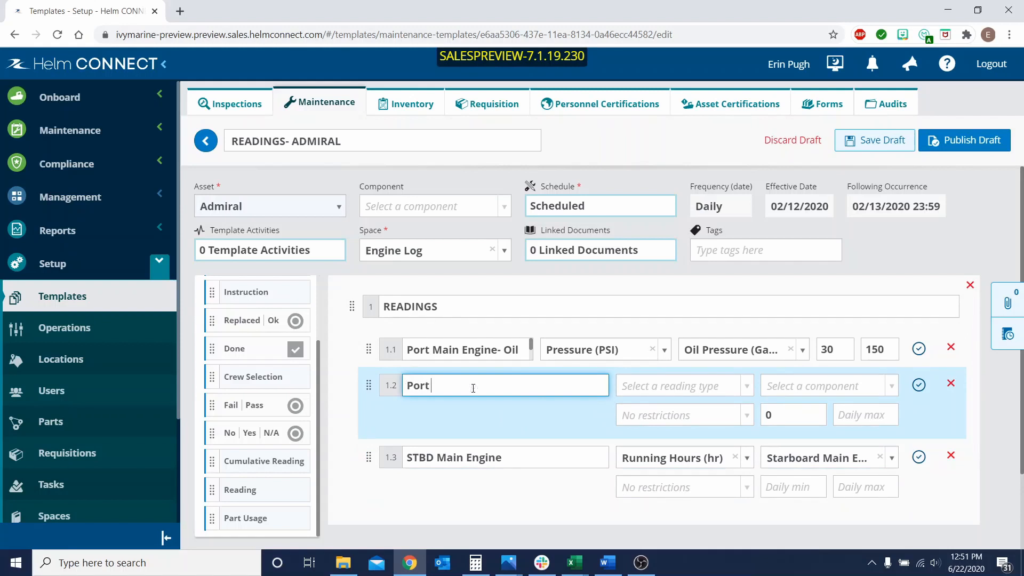
text(Main Engine)
click(671, 385)
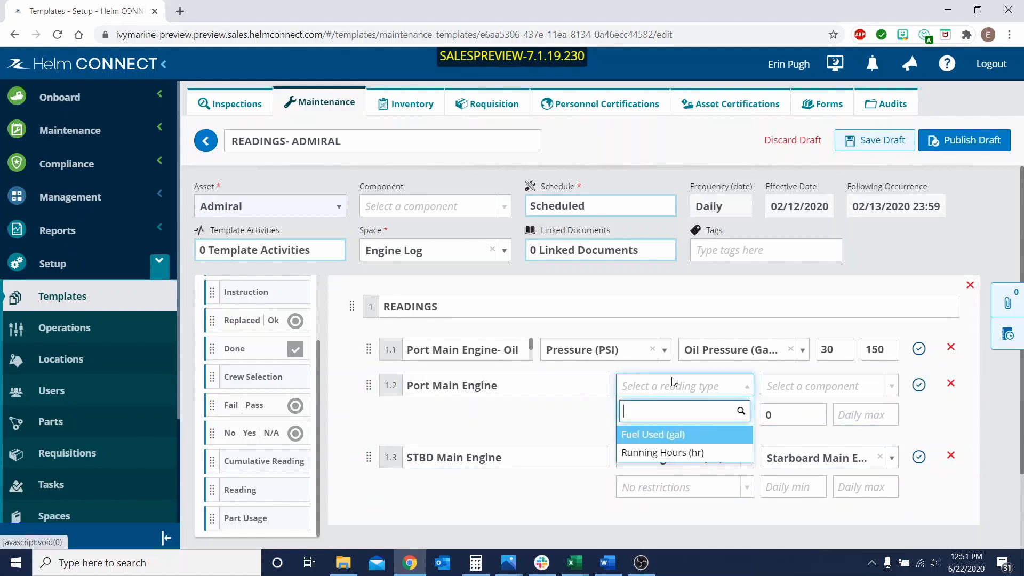
click(673, 454)
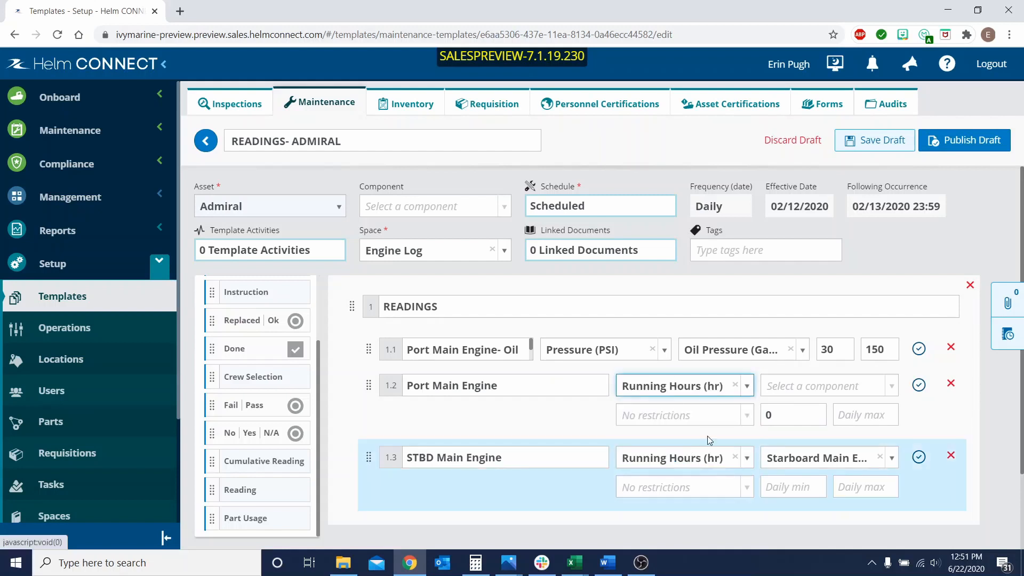
click(800, 387)
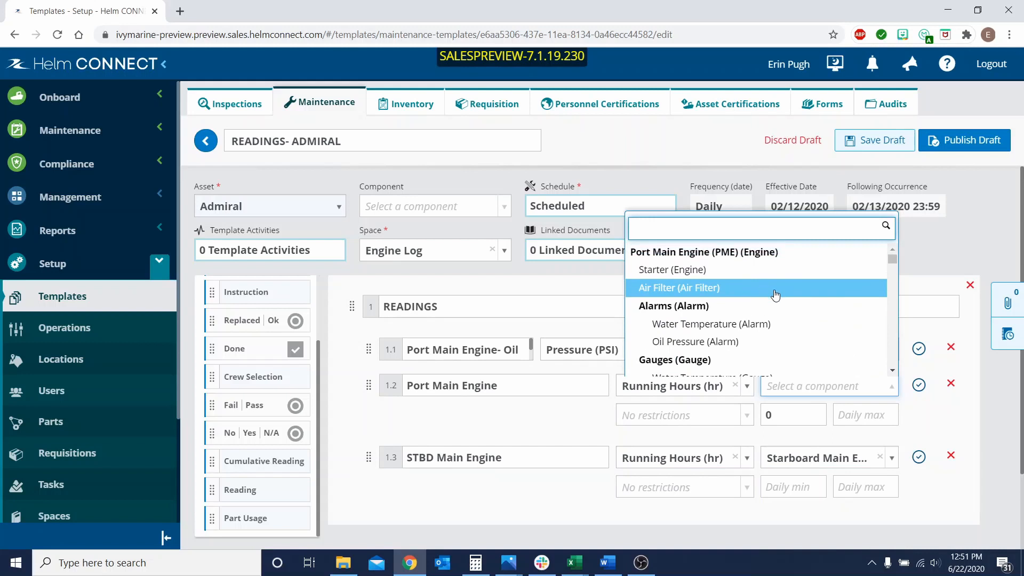
click(768, 256)
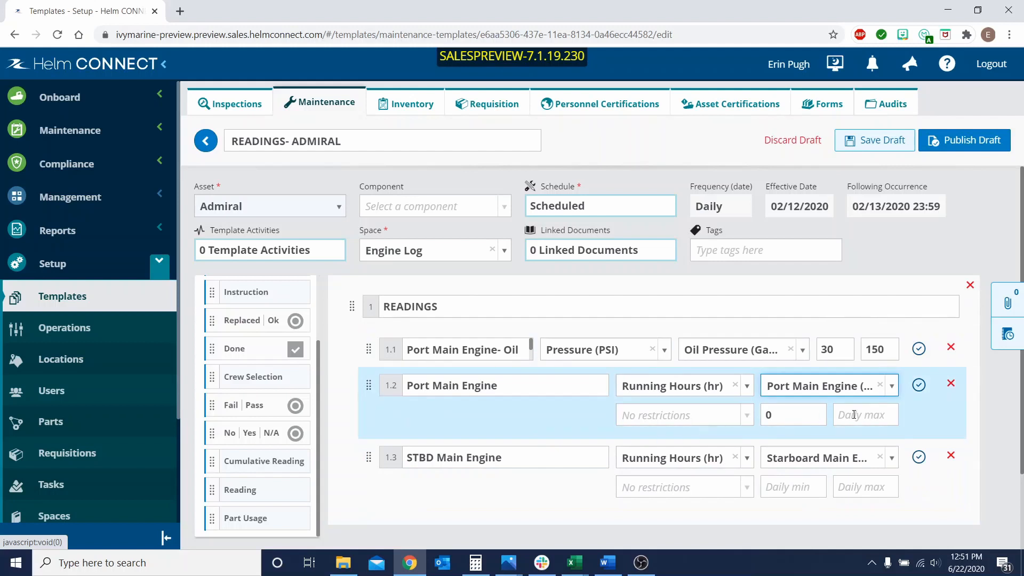
Check the input restriction options of the Port Main Engine running hours item, and set its daily minimum to 0 and daily maximum to 24.
click(655, 425)
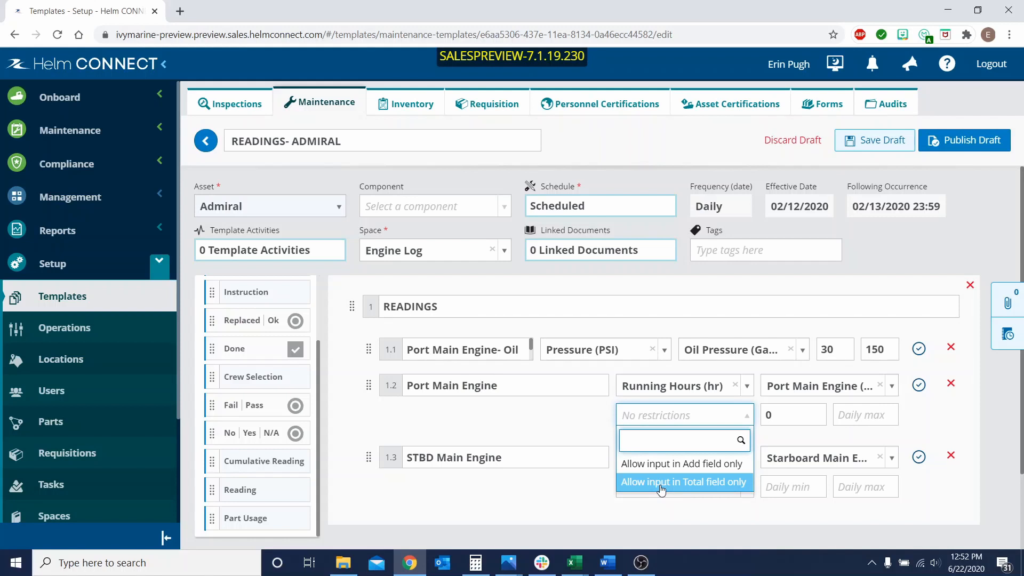
click(586, 411)
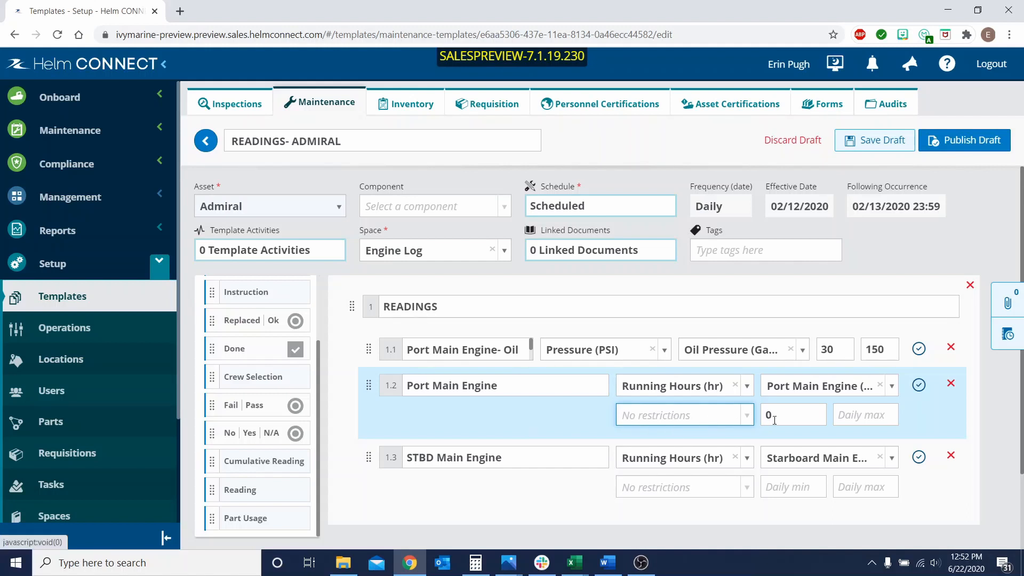
click(880, 414)
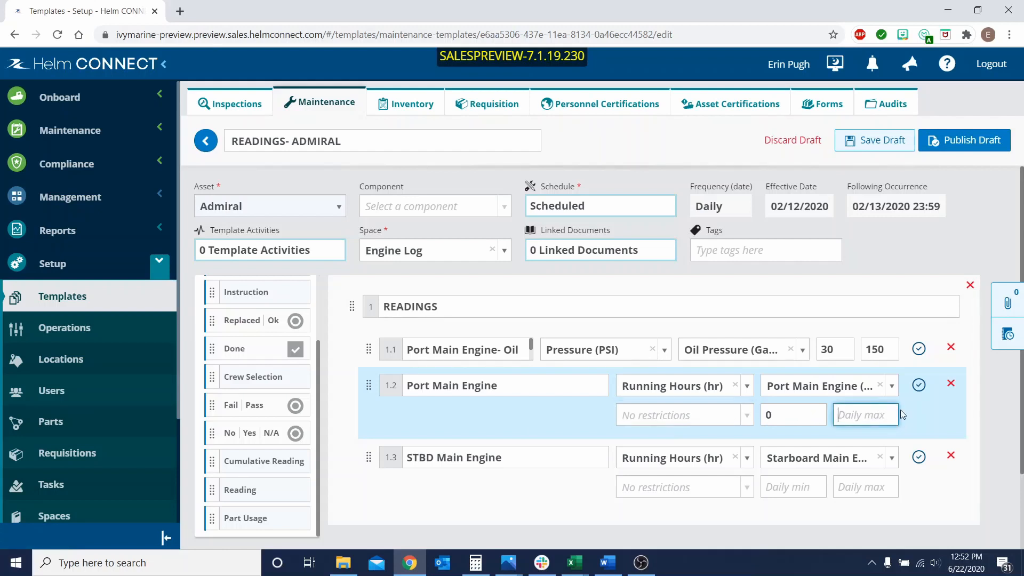
text(24)
click(791, 416)
key(BackSpace)
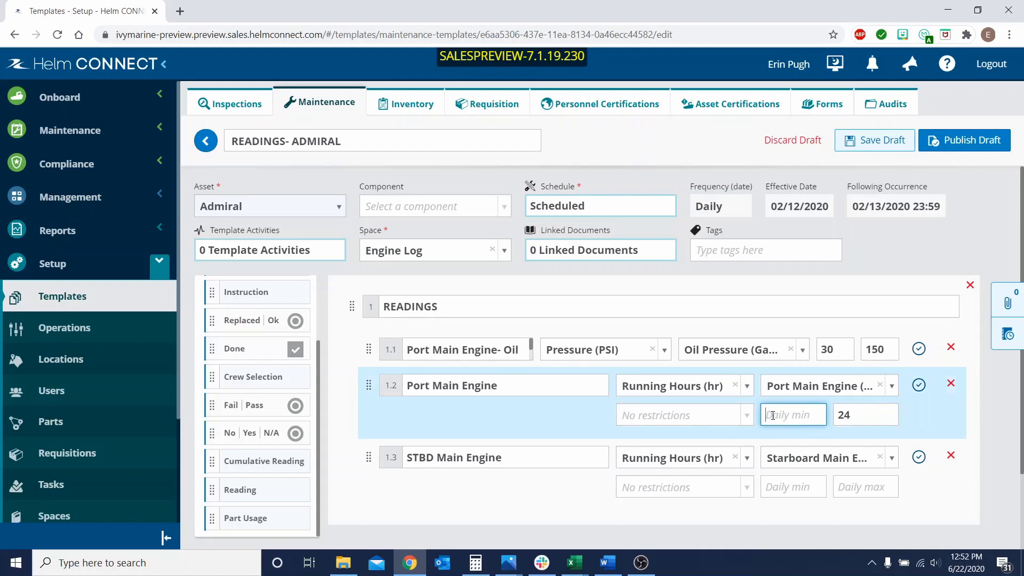
text(0)
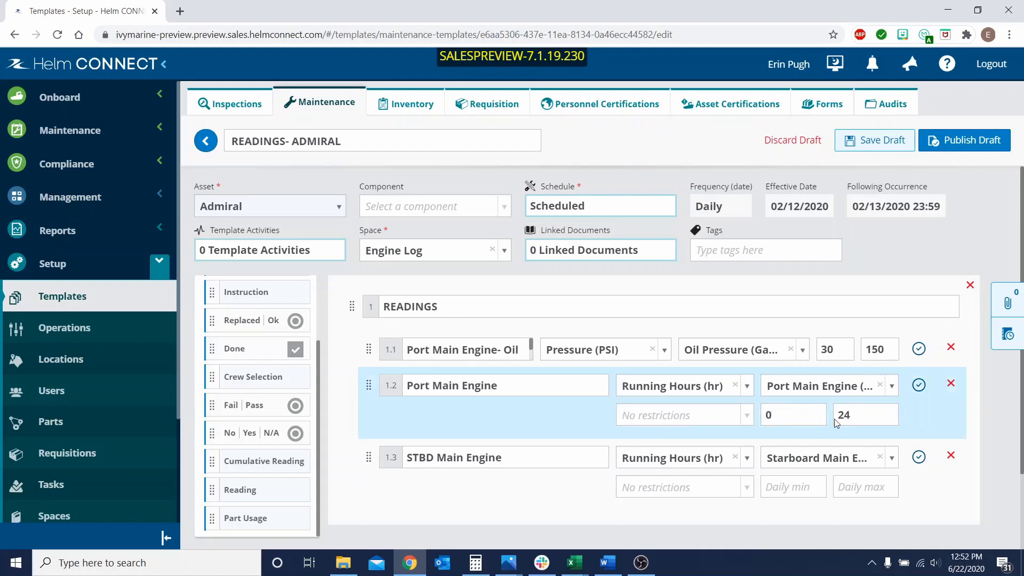
Clear the daily minimum and maximum of the Port Main Engine running hours item, and publish the template draft.
click(808, 417)
key(BackSpace)
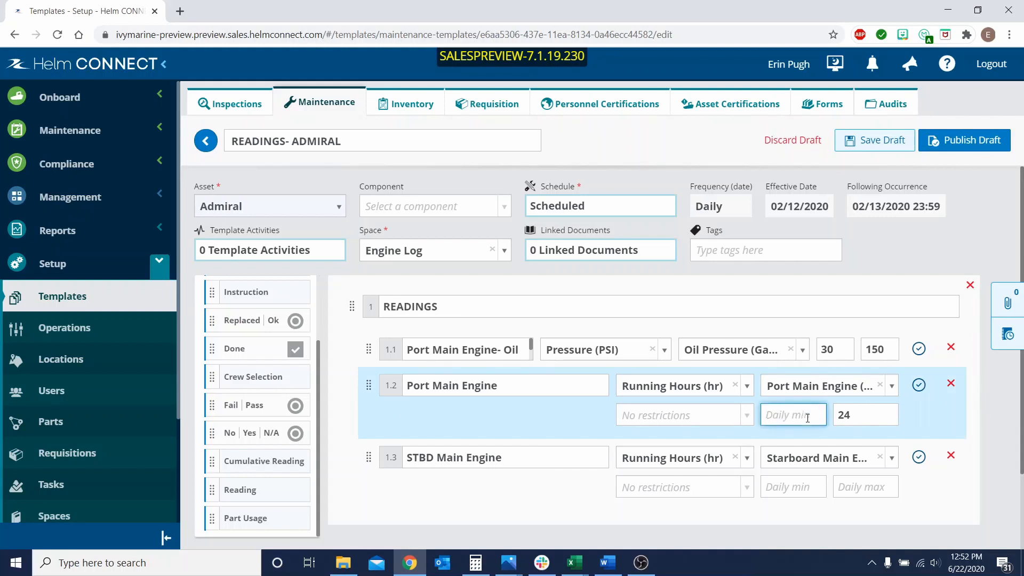
click(866, 415)
key(BackSpace)
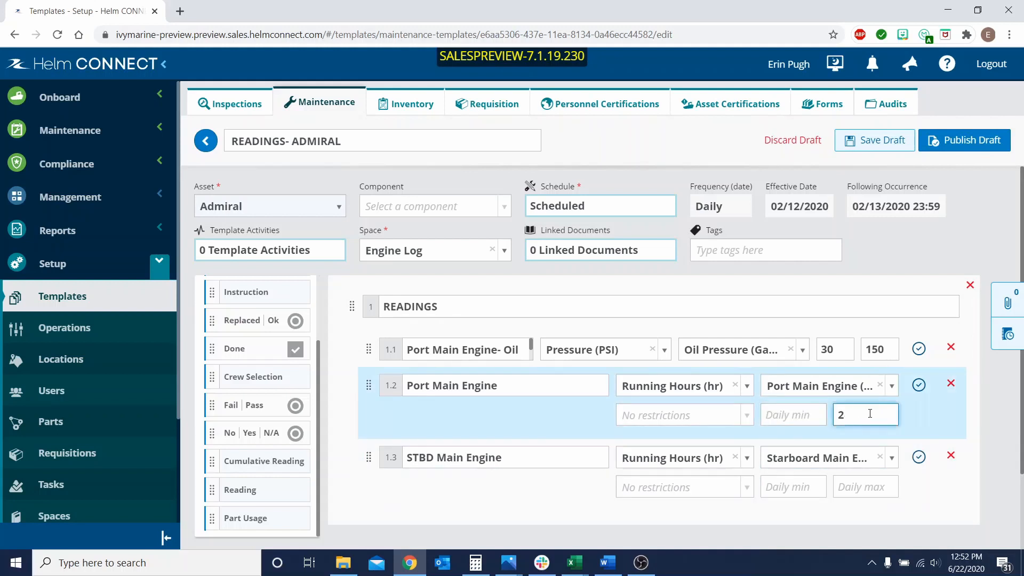
key(BackSpace)
click(994, 383)
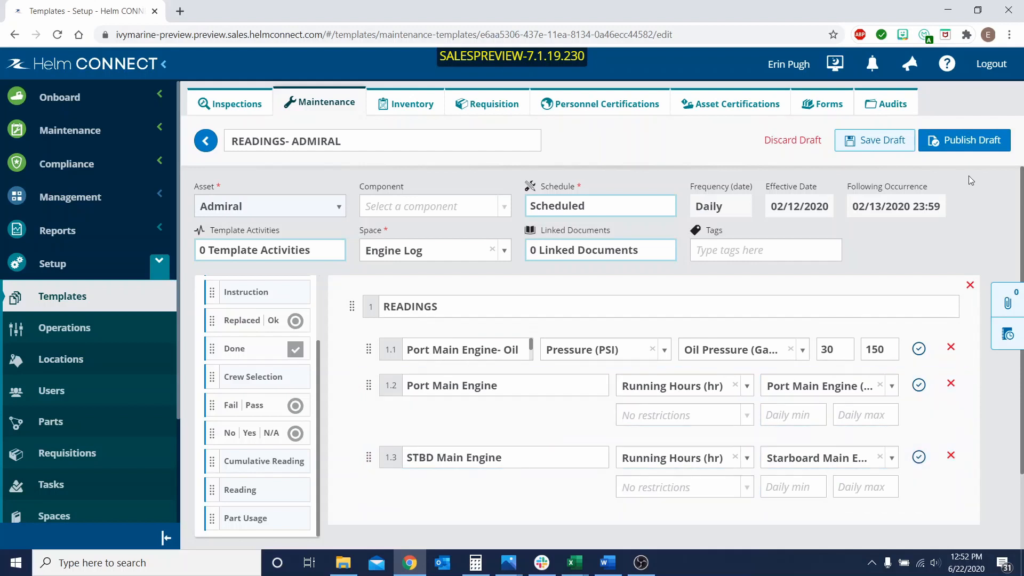
click(967, 142)
click(956, 202)
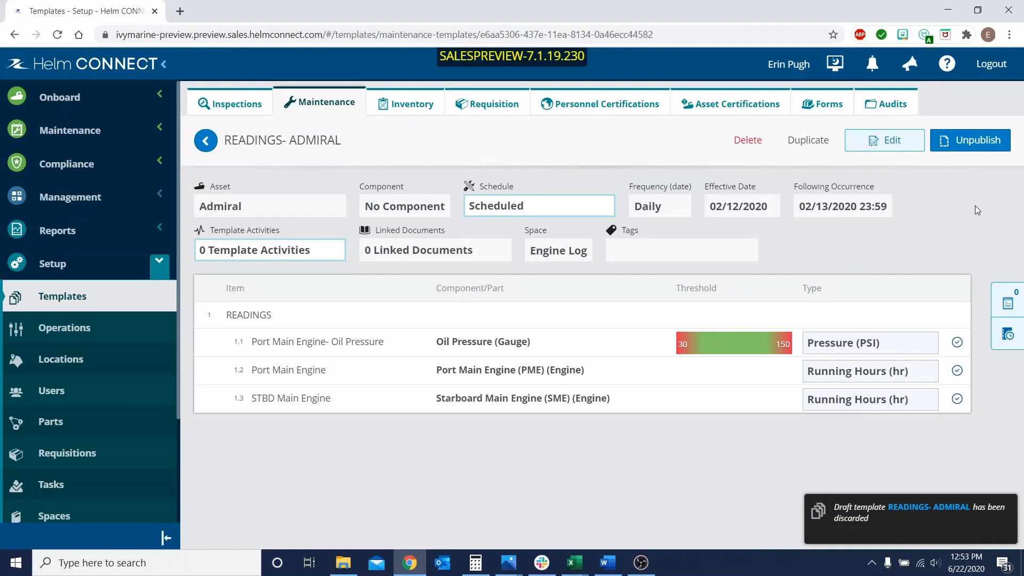
Open READINGS- ADMIRAL from Admiral's onboard Engine Log and review its oil pressure and running hours reading fields.
click(61, 98)
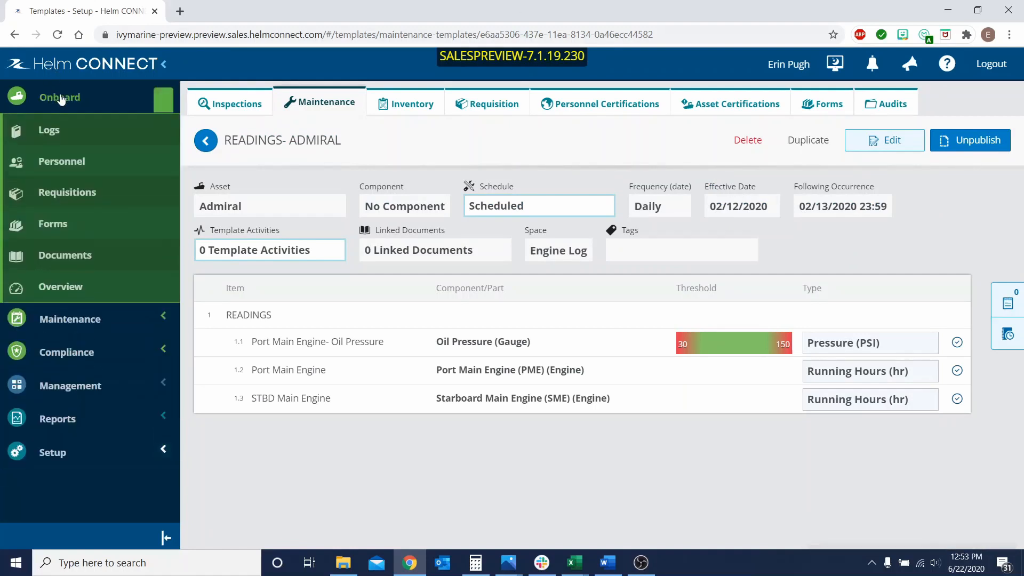
click(75, 130)
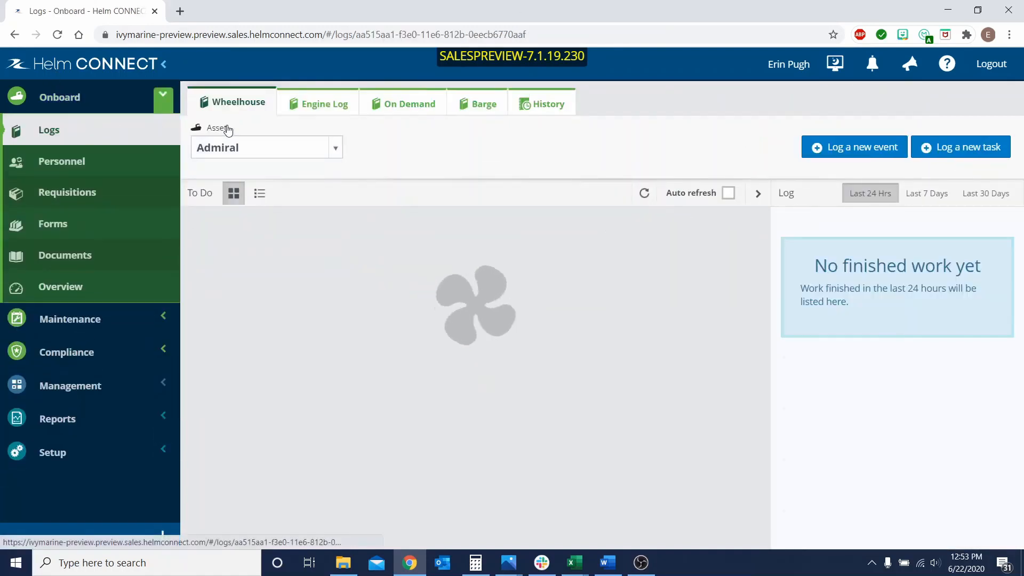
click(322, 103)
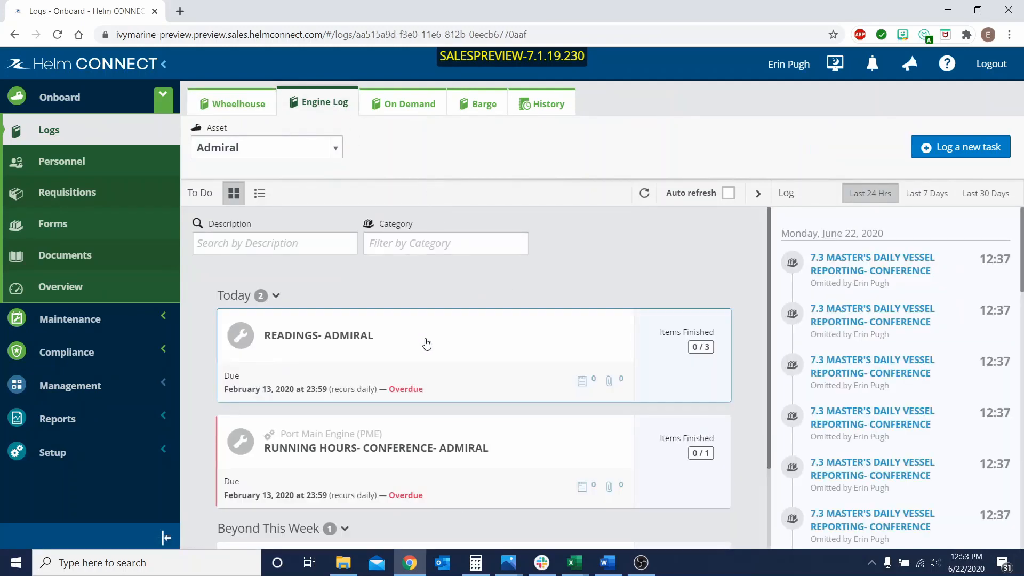
click(373, 339)
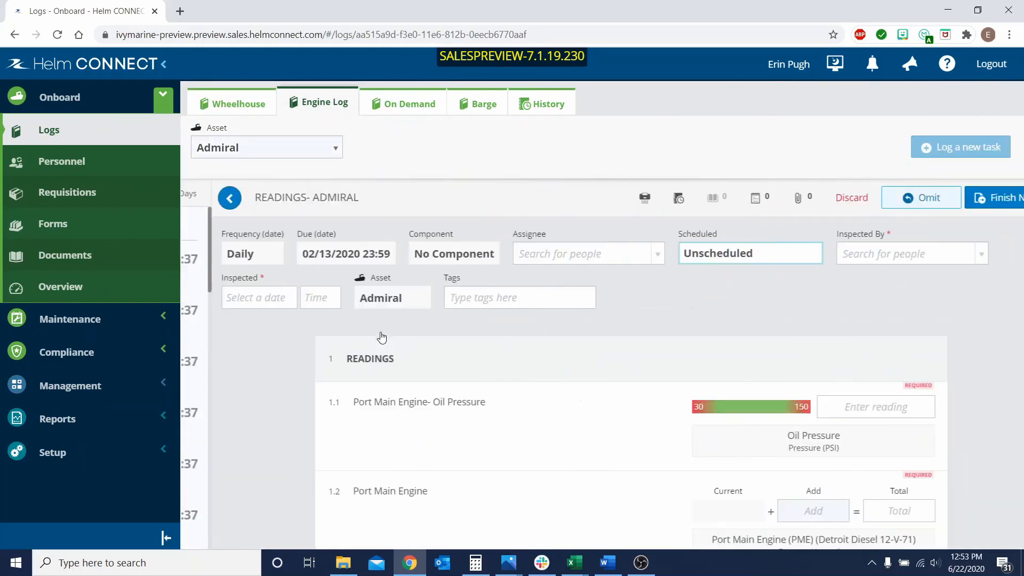
scroll(677, 333, down, 3)
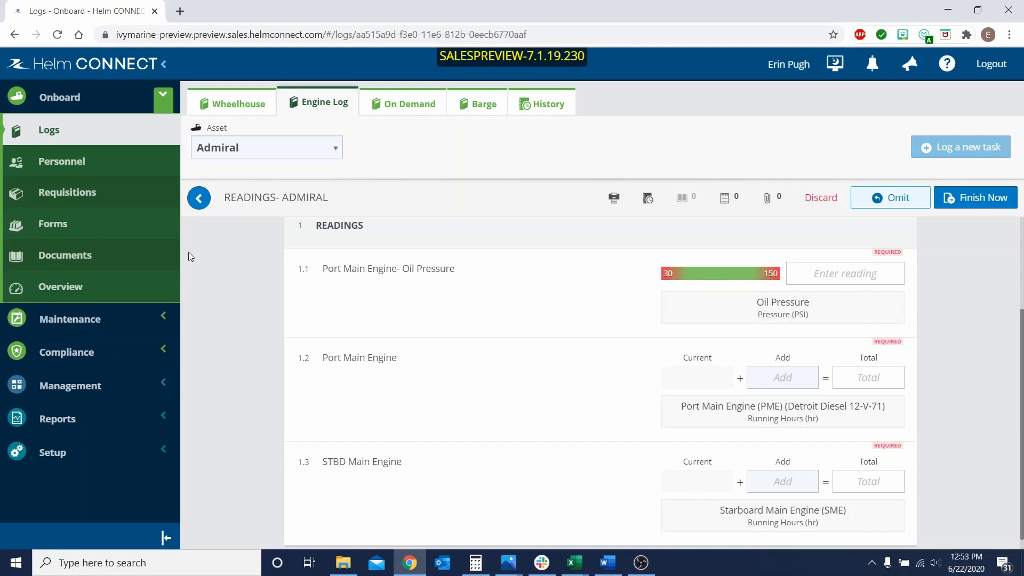
Return to the onboard Wheelhouse log for Admiral and show its to-do items in list view.
click(95, 141)
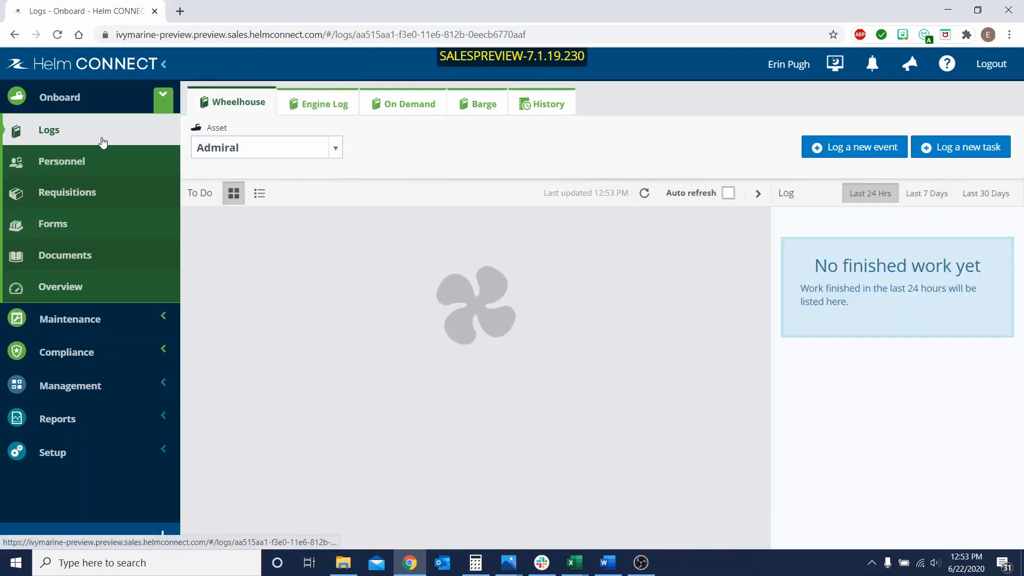
click(260, 195)
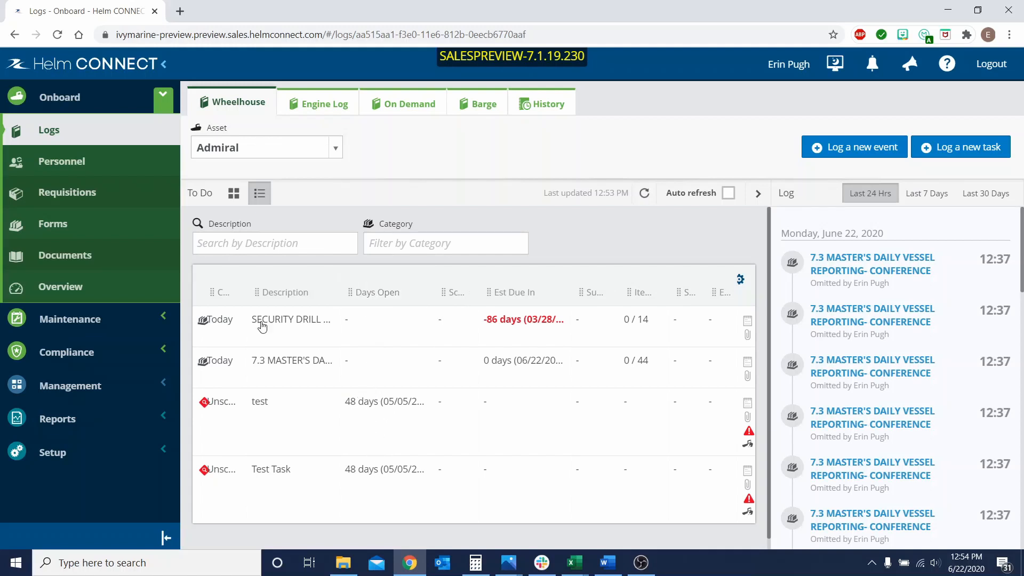
Open the onboard Overview, collapse the navigation and filter sidebars, and examine the Days Open column of the task list.
click(75, 298)
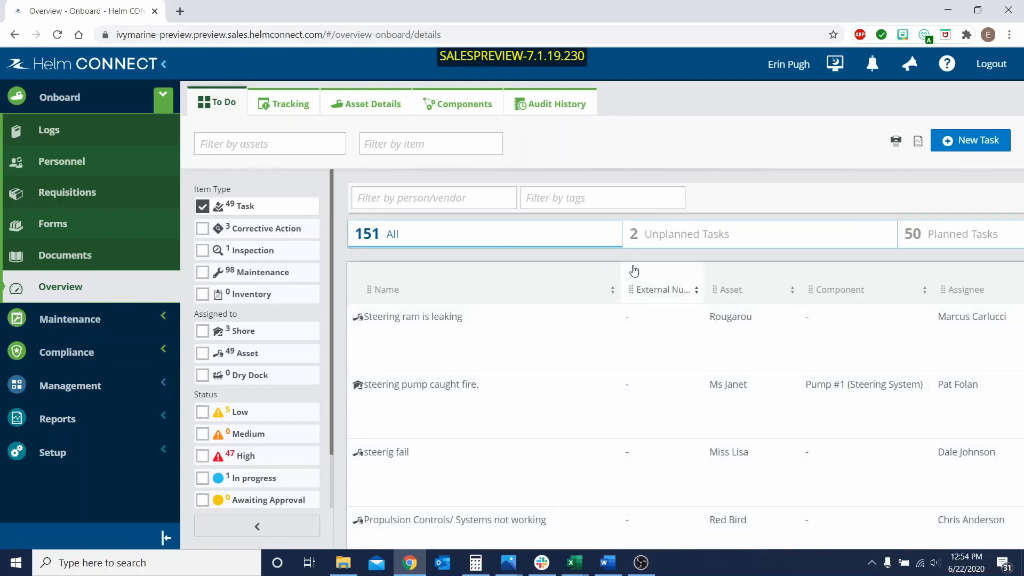
click(177, 538)
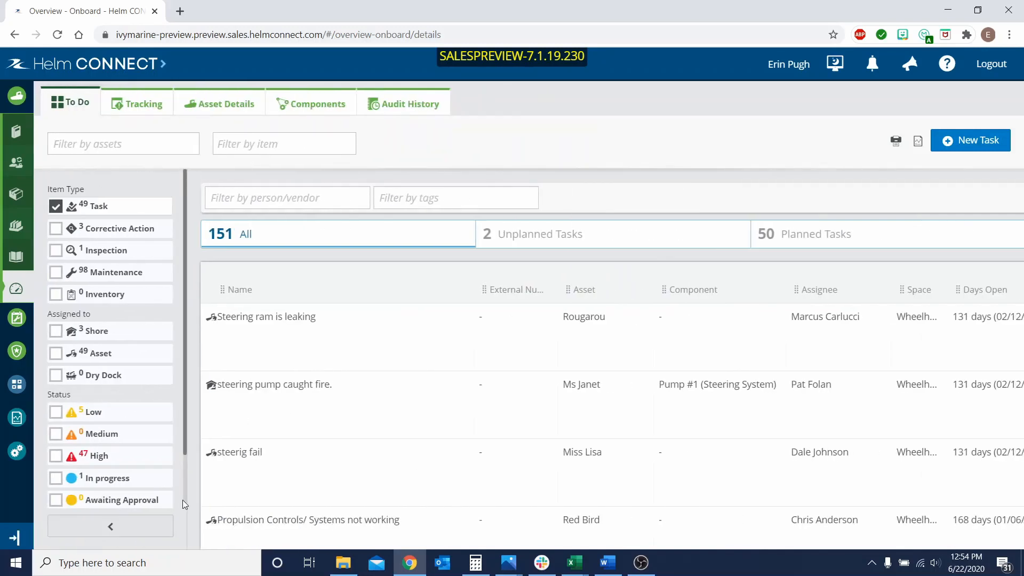
click(145, 531)
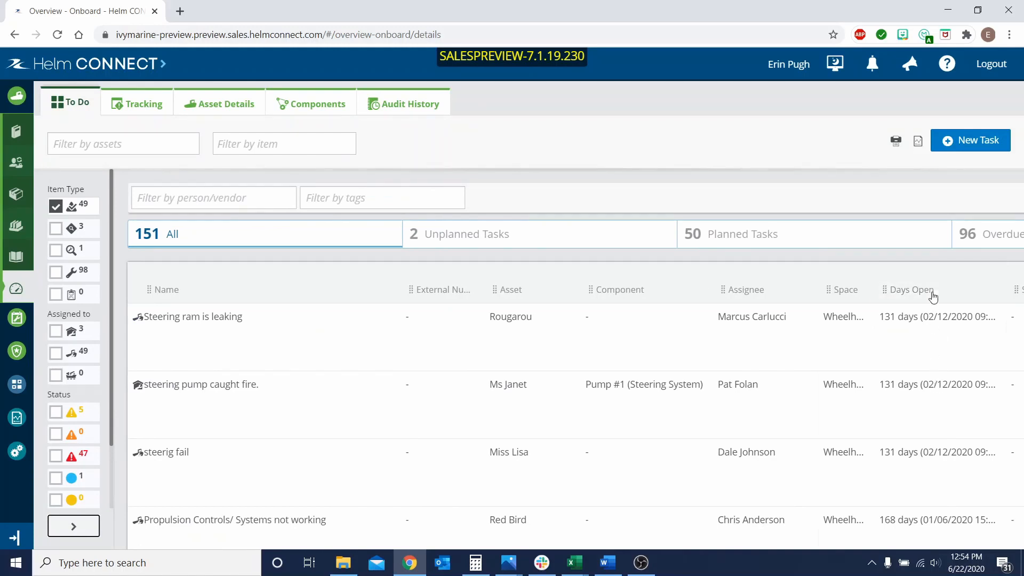
scroll(930, 315, down, 1)
scroll(933, 332, down, 1)
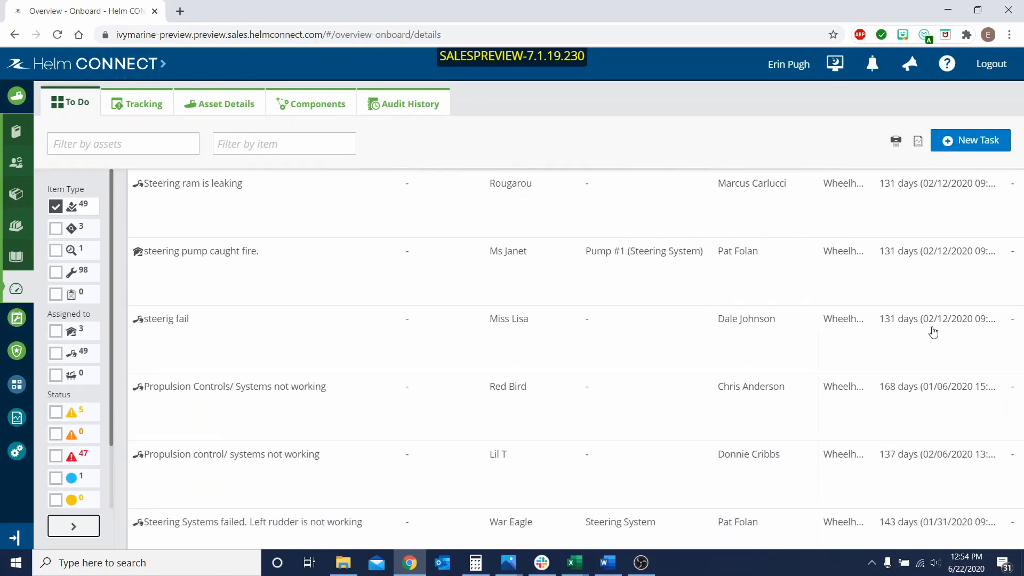
scroll(936, 386, up, 2)
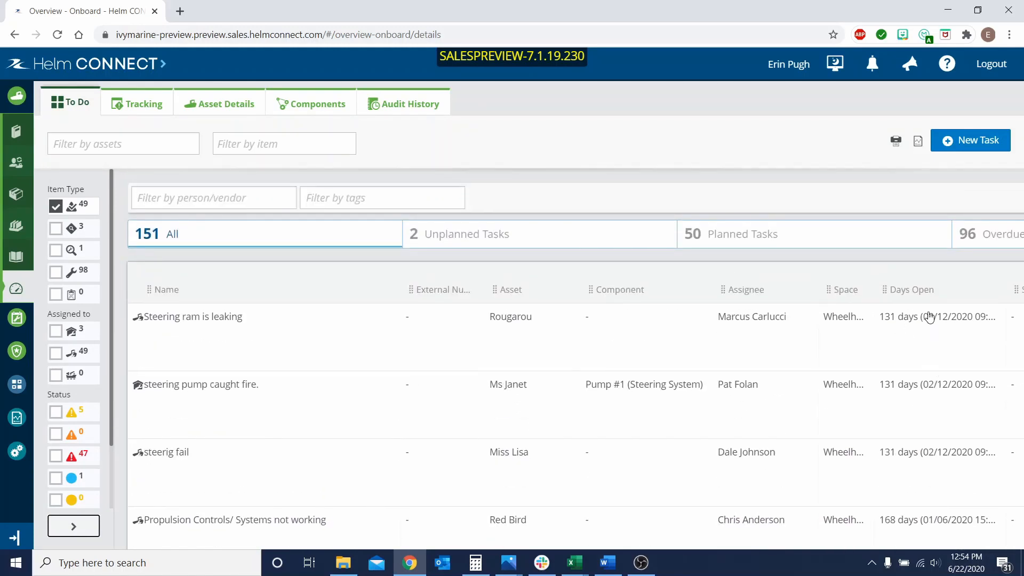
Expand the navigation sidebar again and open the Corrective Actions list under Compliance to view the days open.
click(14, 540)
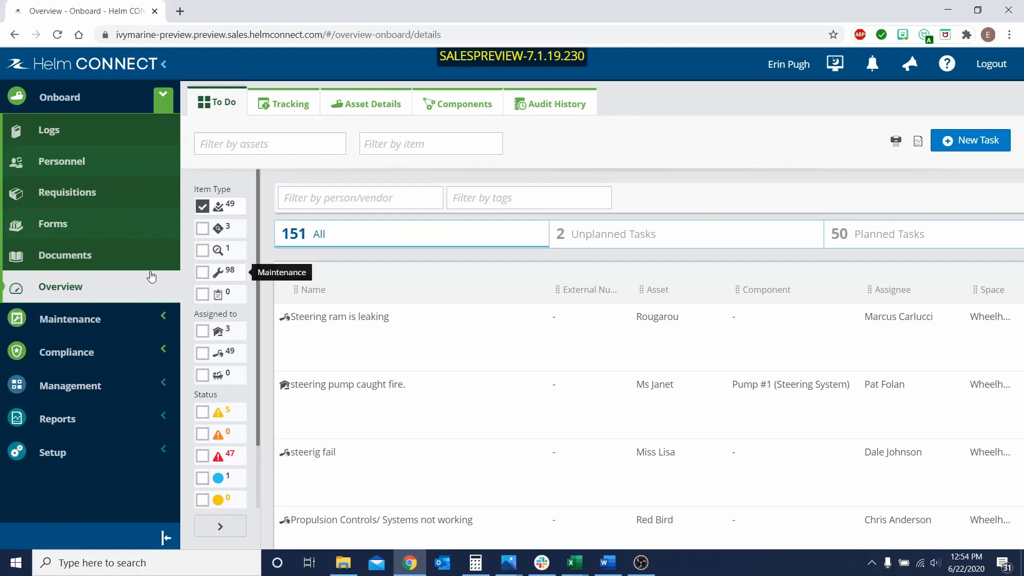
click(89, 356)
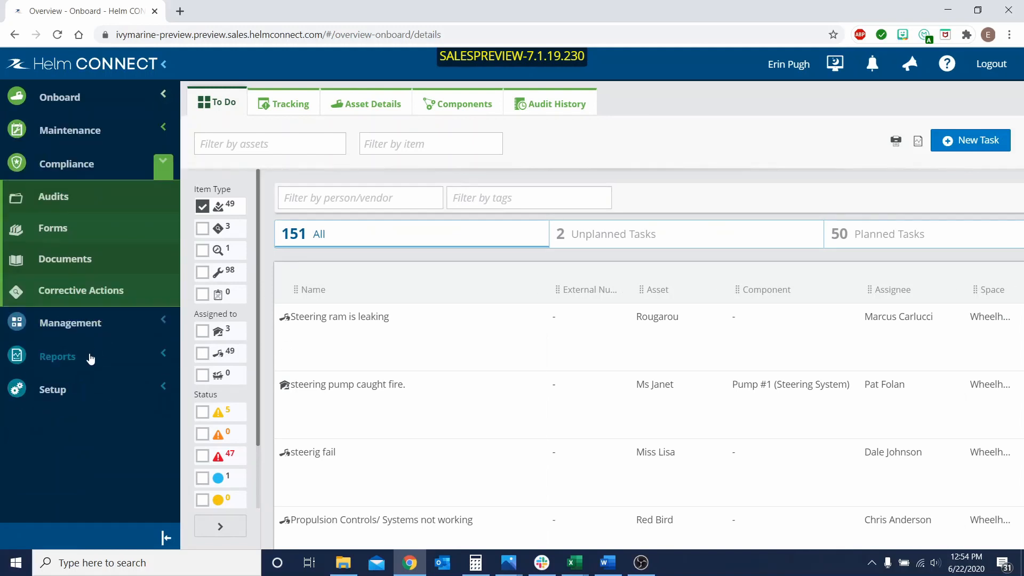
click(104, 297)
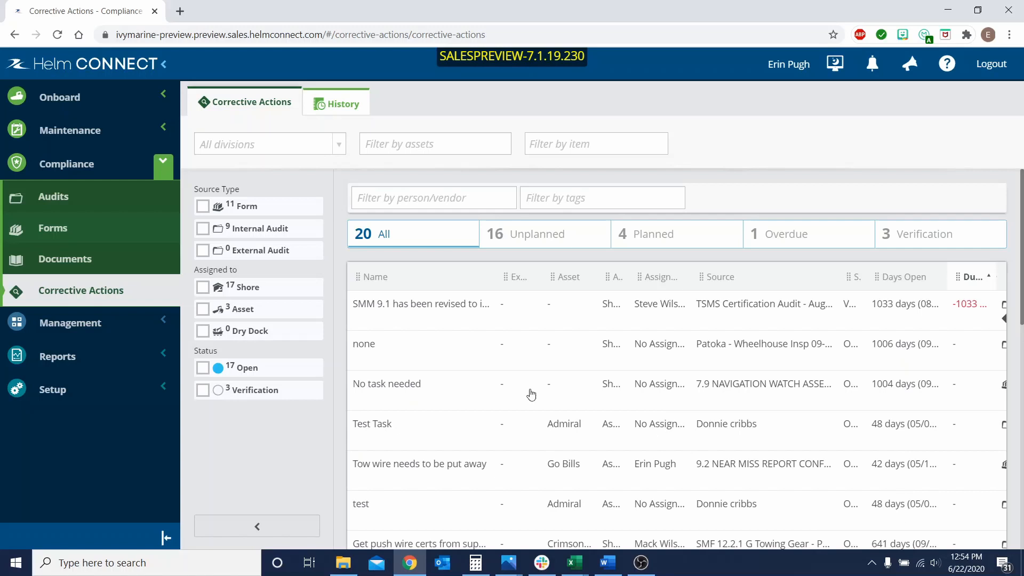
Run an advanced search in the Maintenance overview filtered to the asset Admiral, and look through the Days Open column.
click(83, 138)
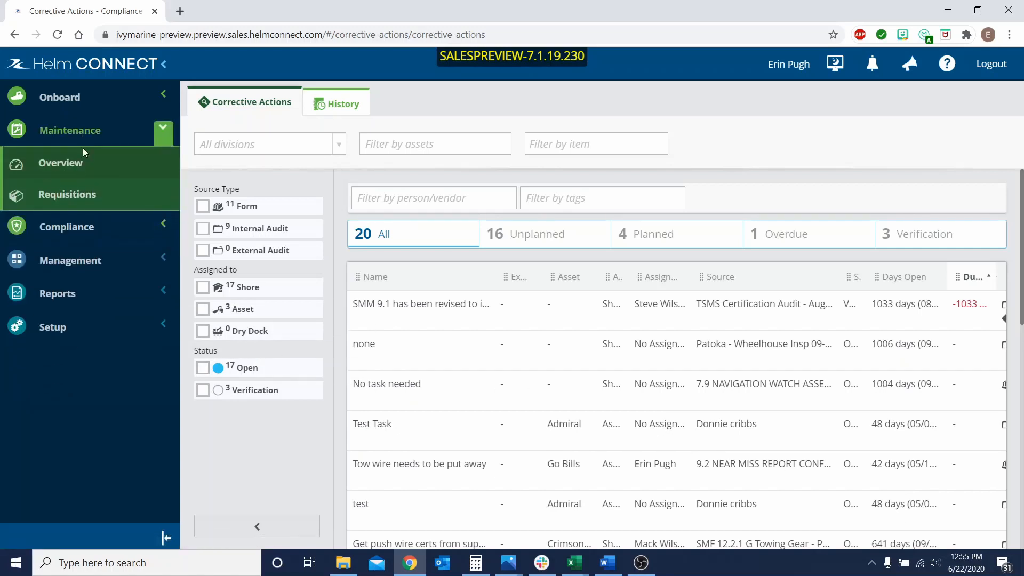
click(87, 163)
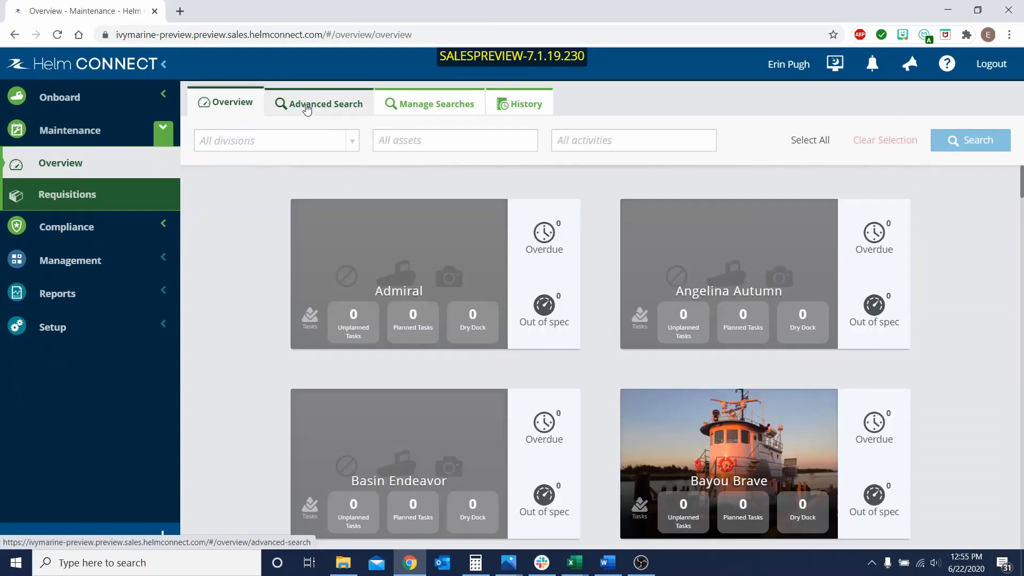
click(308, 107)
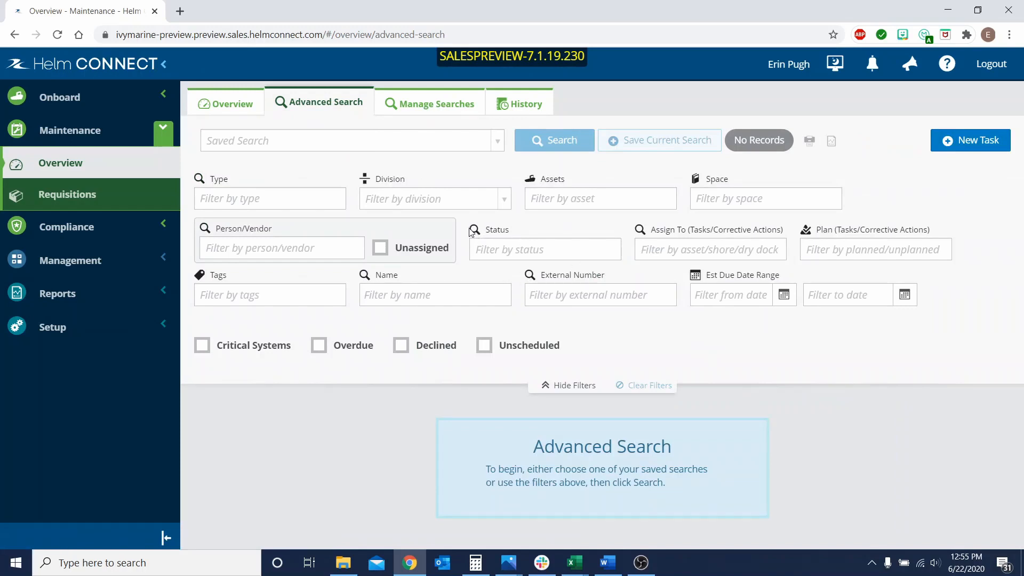
click(572, 199)
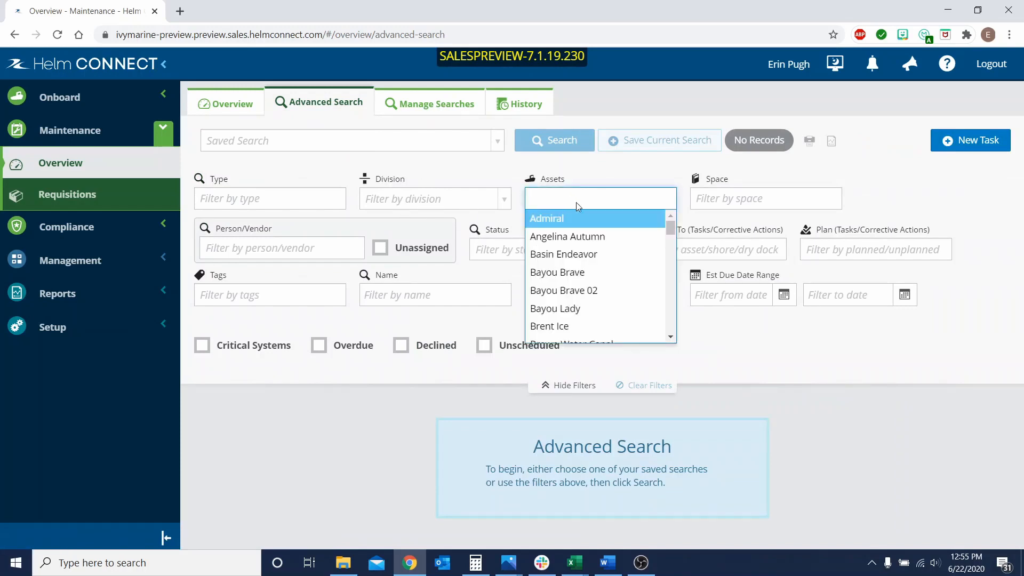
click(580, 219)
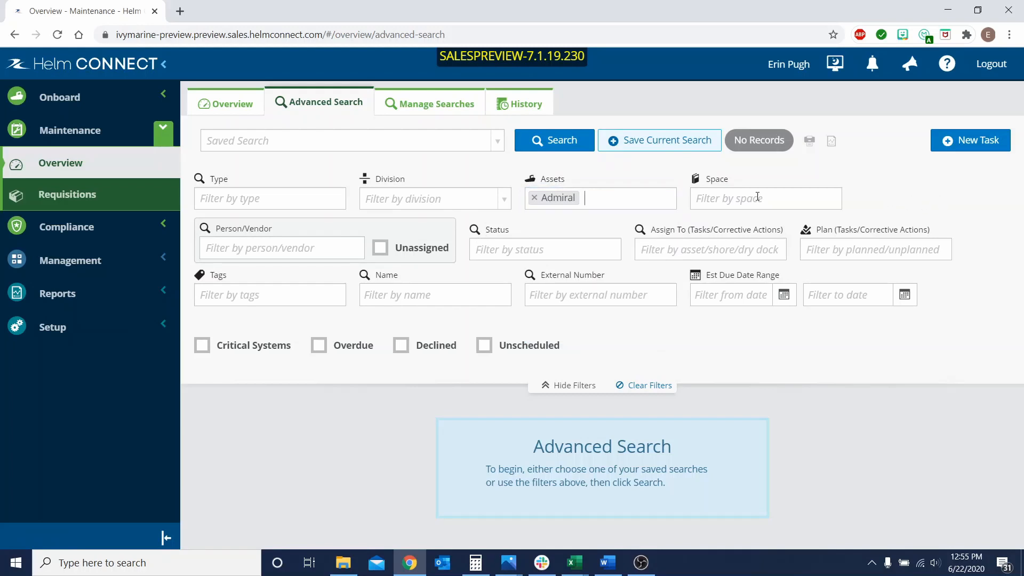
click(549, 143)
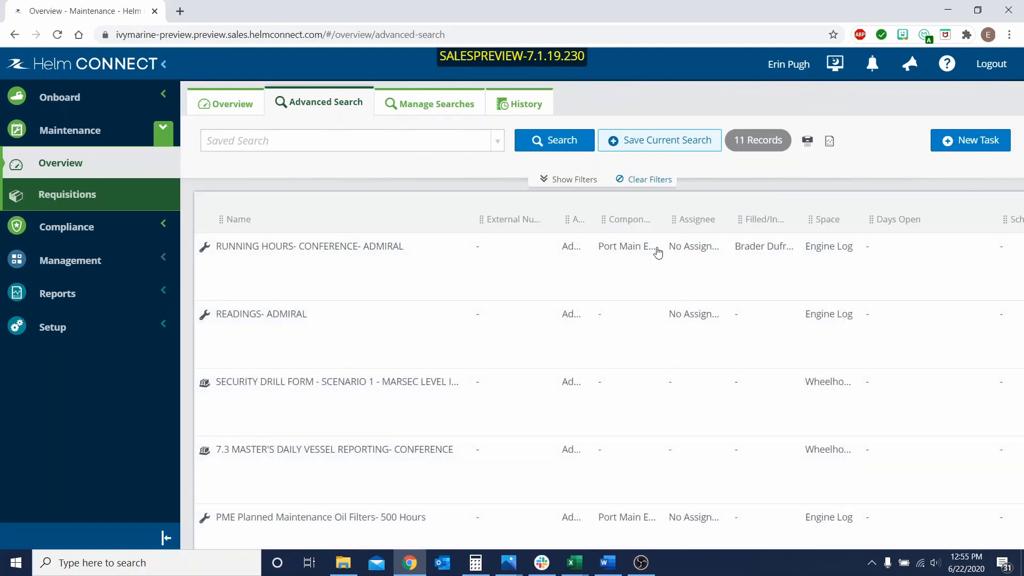
scroll(913, 272, down, 1)
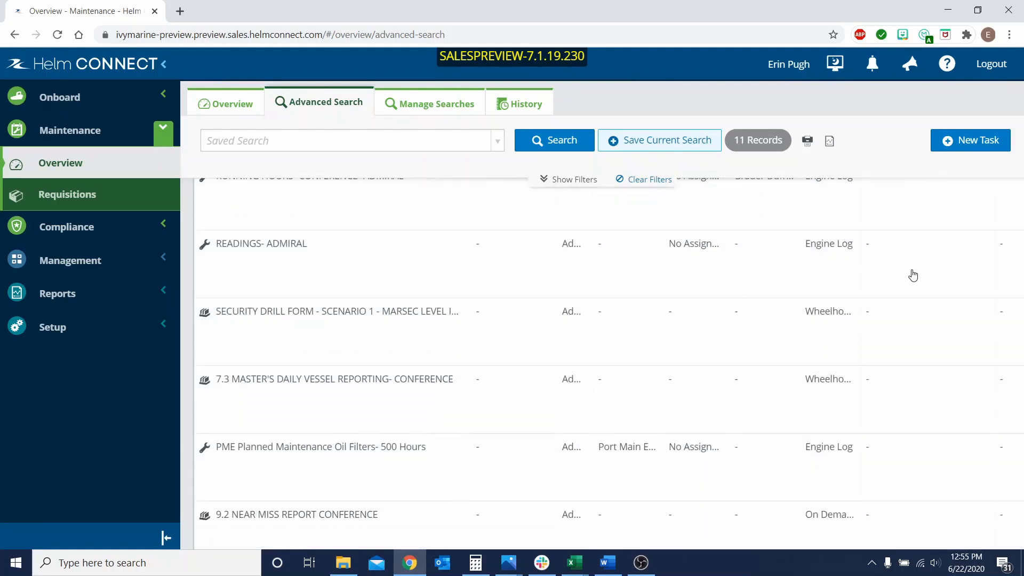
scroll(913, 276, down, 6)
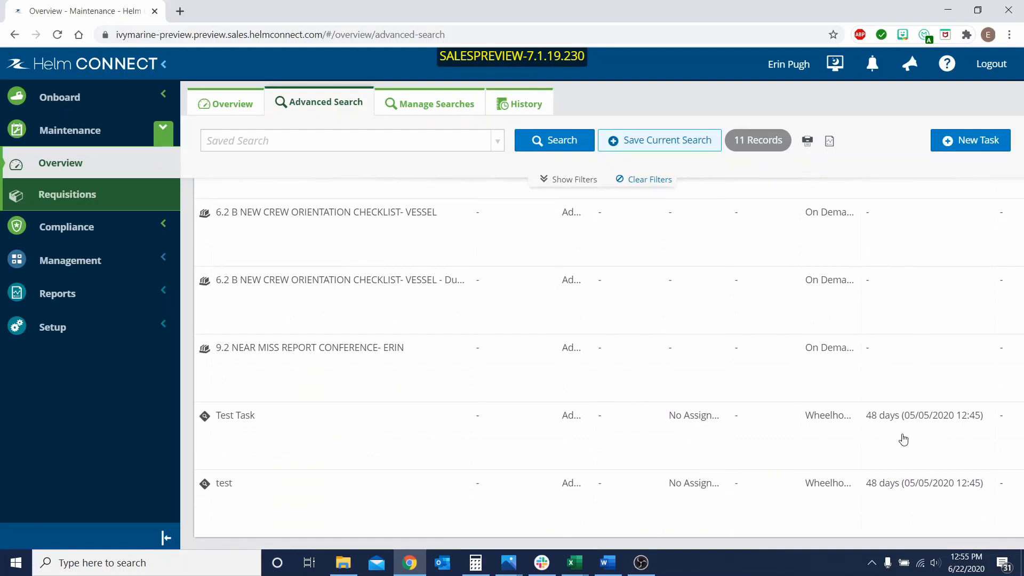
Open the corrective action Test Task, check how long it has been open, and close it without changes.
click(353, 430)
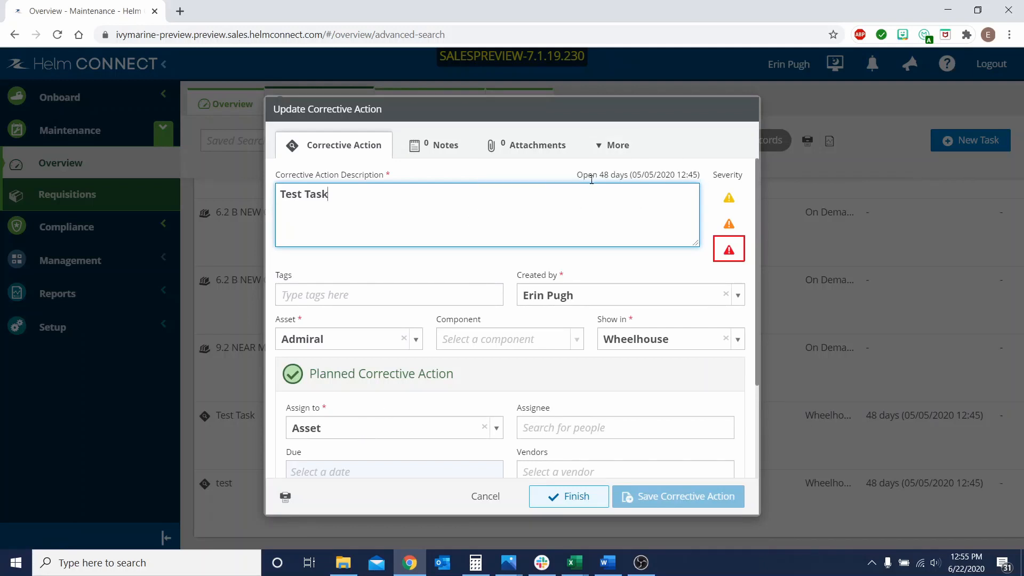
drag(580, 175, 702, 180)
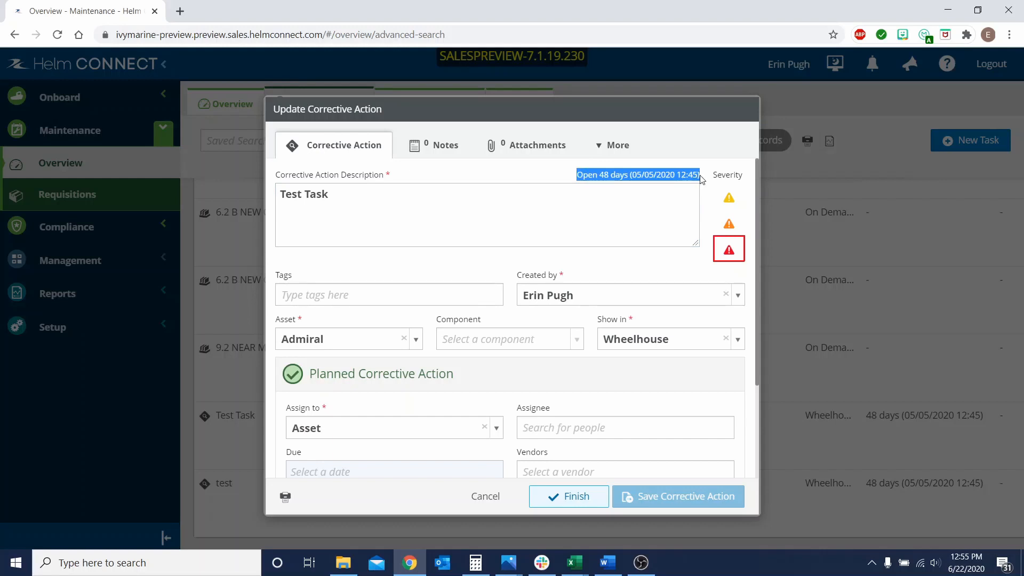
click(817, 169)
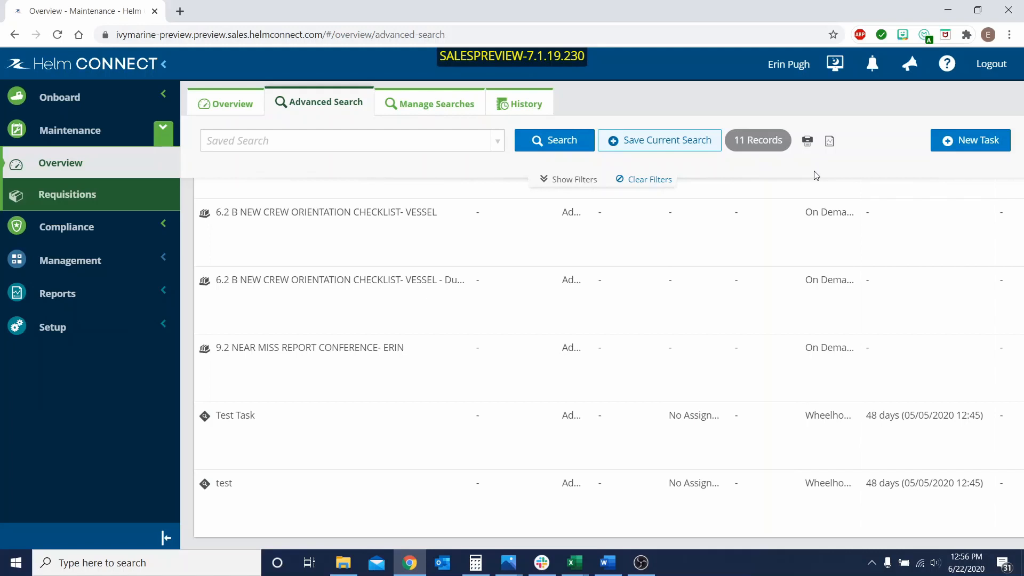
Show the certification tracking for the asset Admiral in the onboard Overview.
click(78, 97)
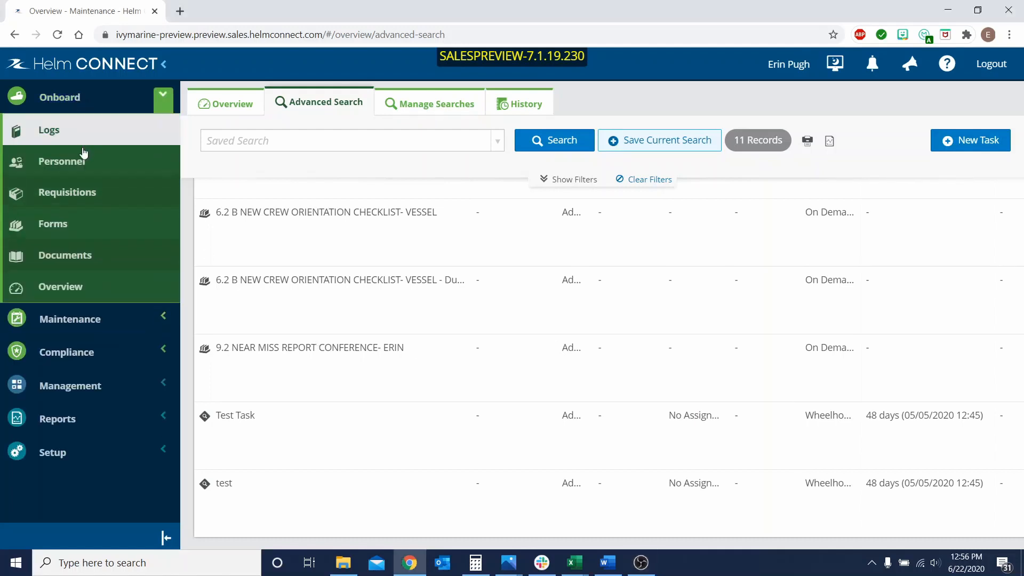
click(102, 288)
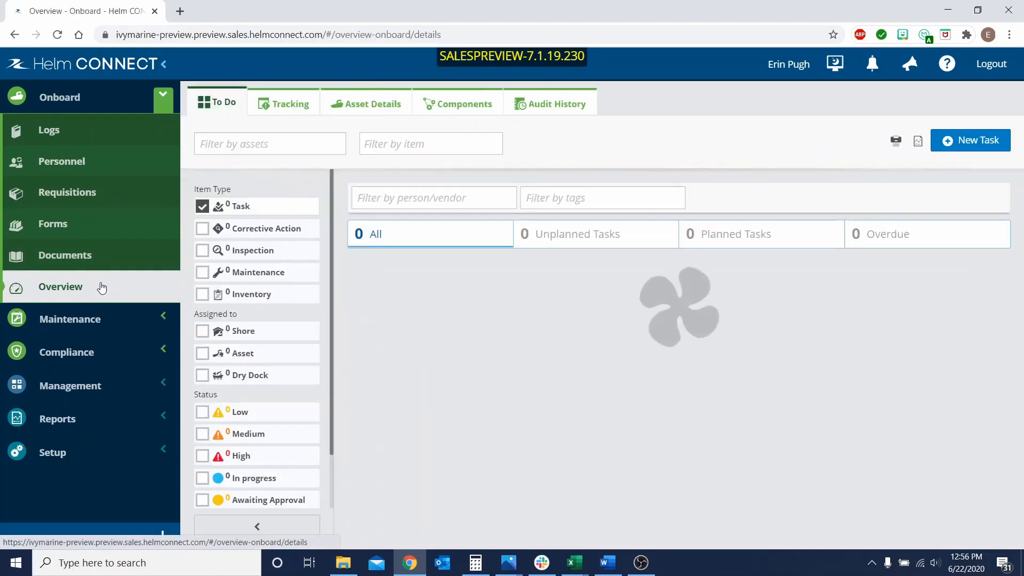
click(289, 107)
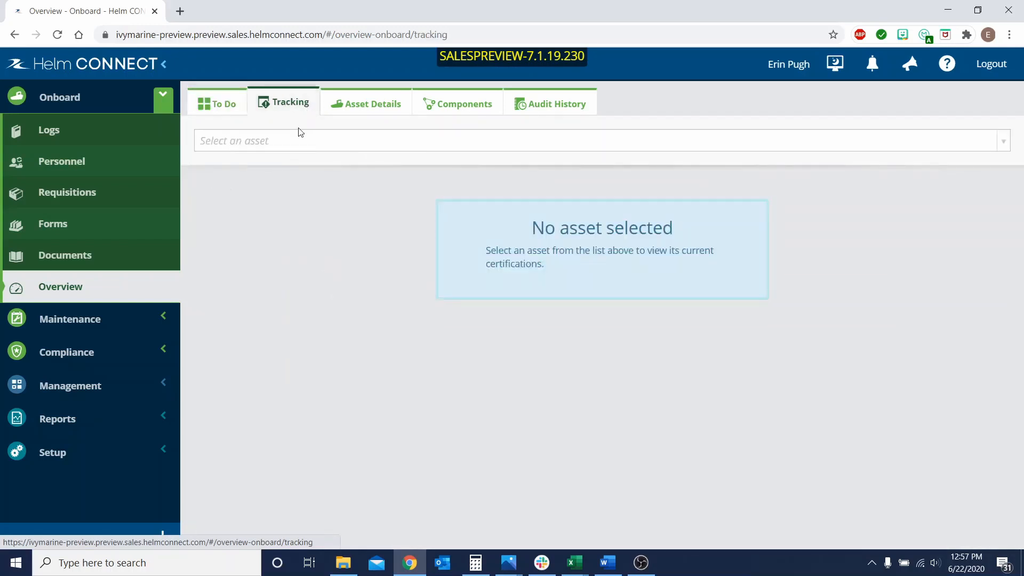
click(288, 140)
click(242, 193)
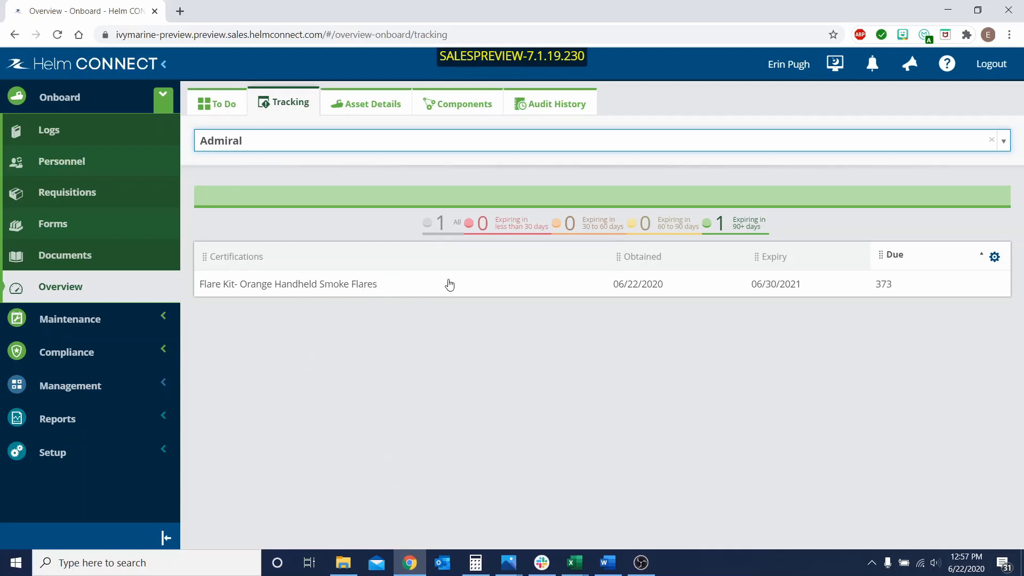
View the Flare Kit- Orange Handheld Smoke Flares certification and its attachment Appendix A - CDC, and close both.
click(366, 288)
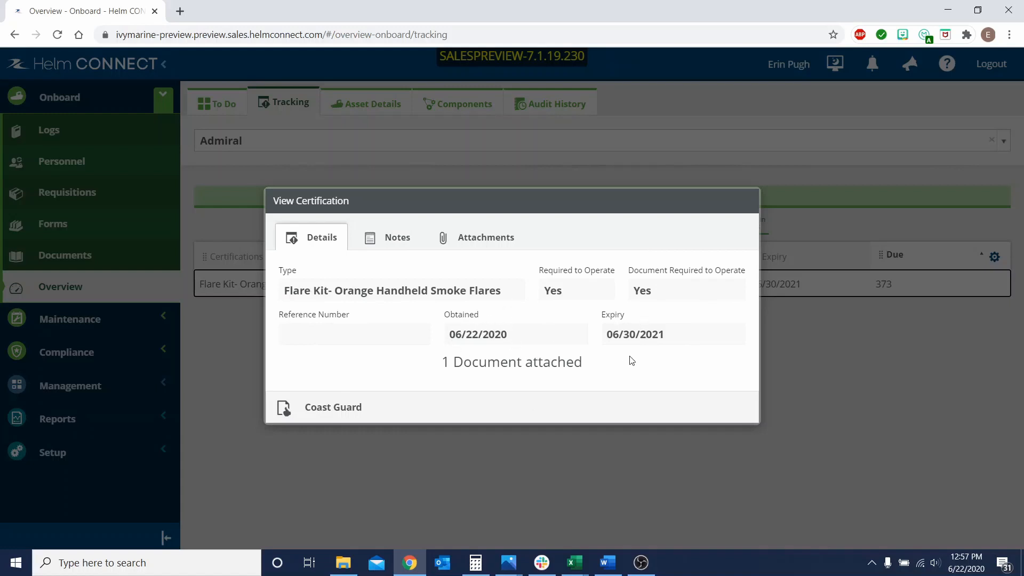
click(475, 241)
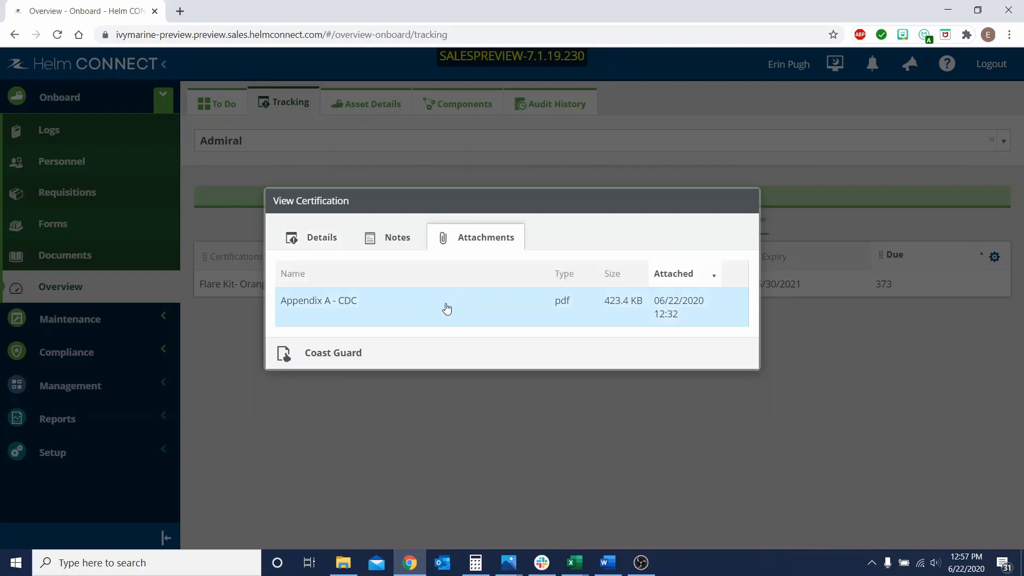
click(447, 308)
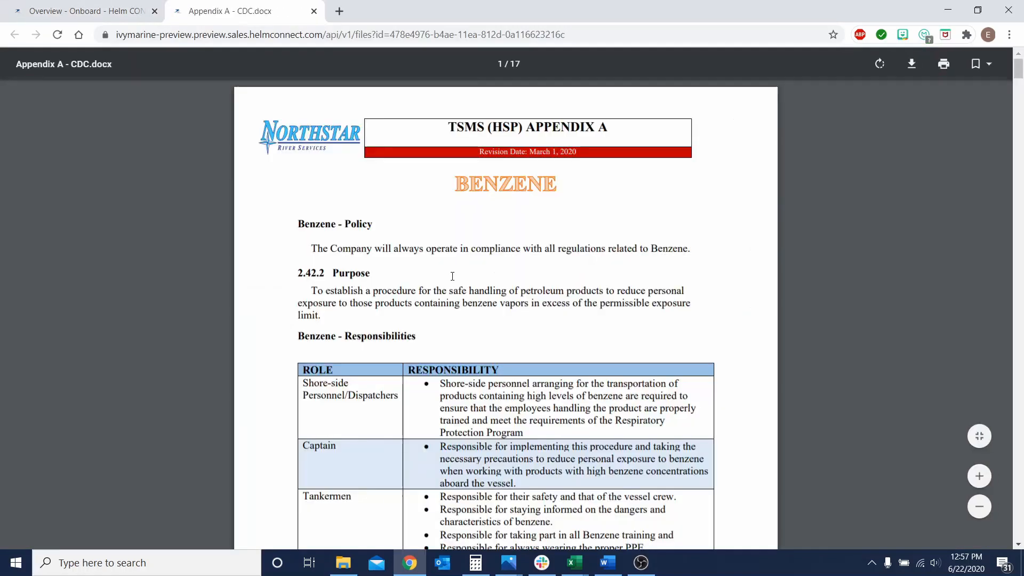
click(314, 11)
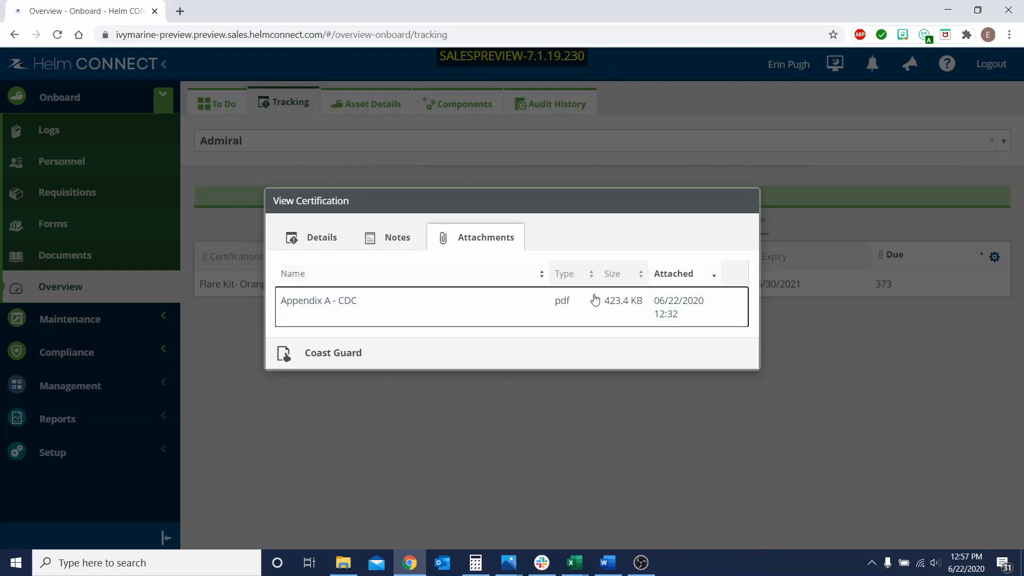
click(893, 359)
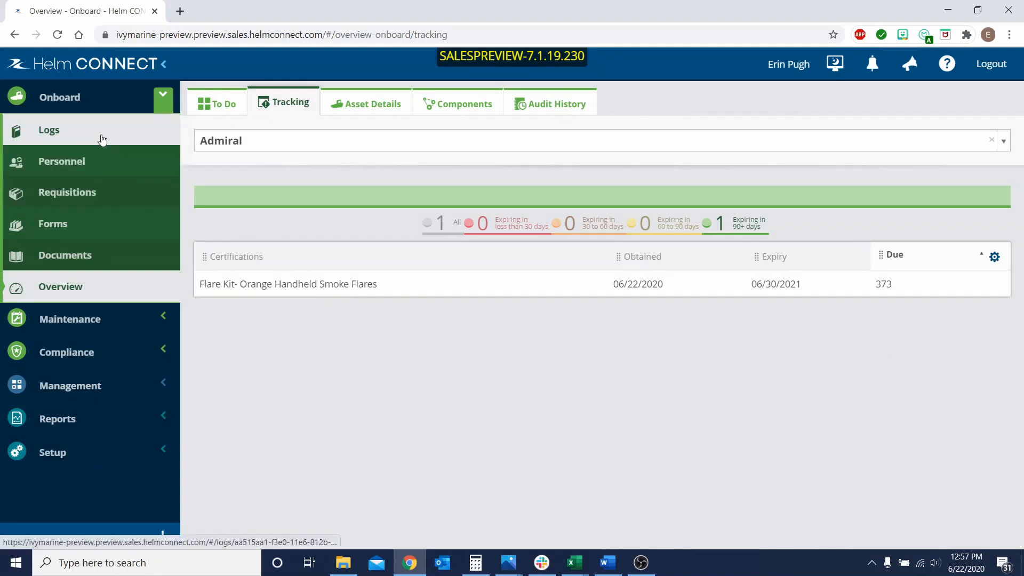
Show the onboard logs as cards and switch the asset to Angelina Autumn.
click(57, 137)
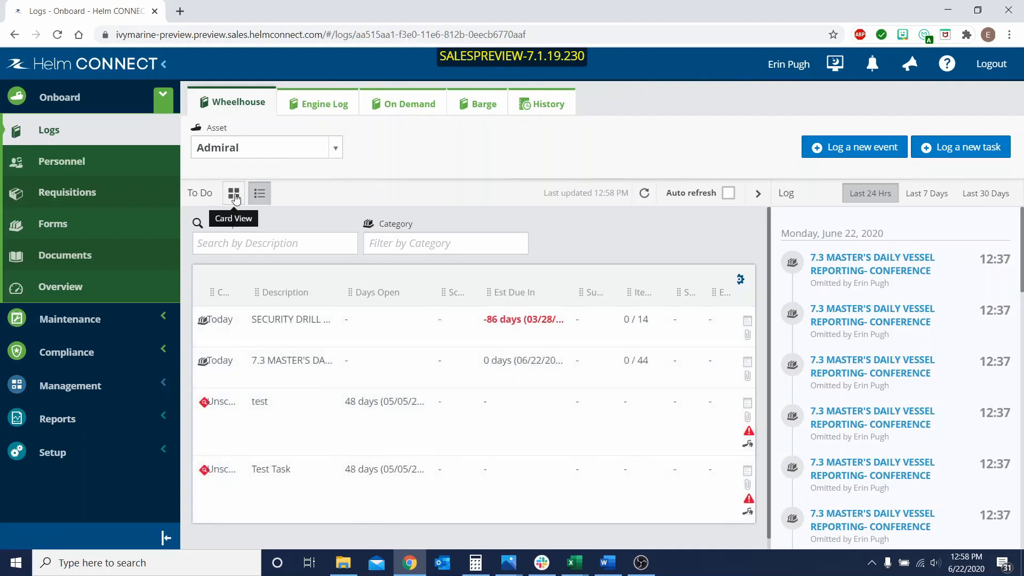
click(234, 194)
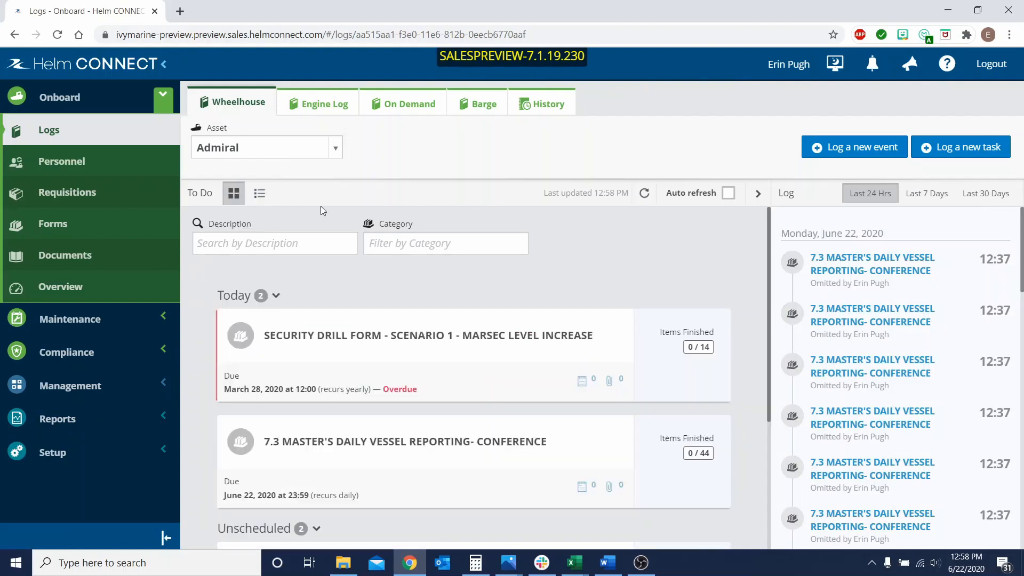
click(252, 152)
click(250, 216)
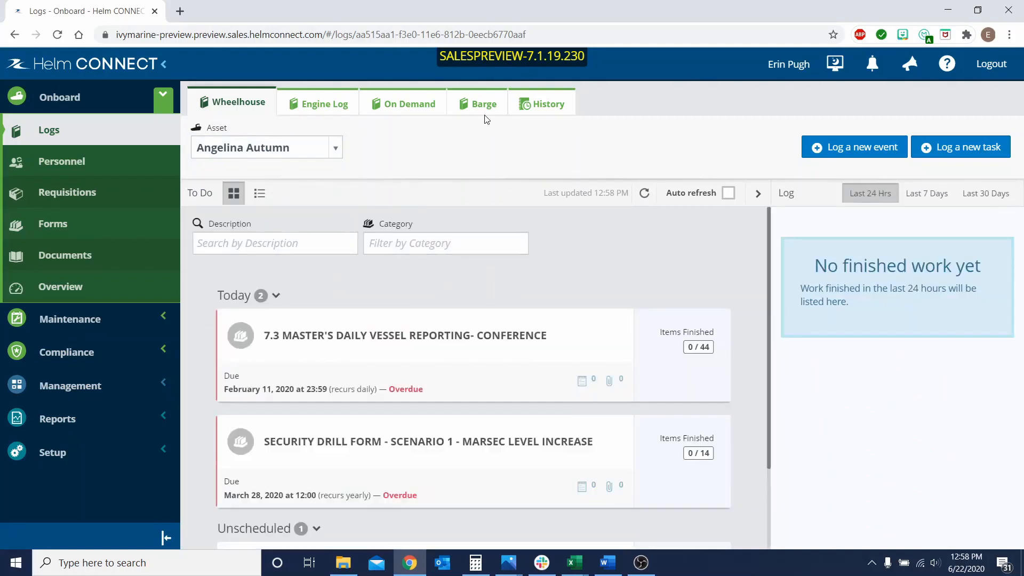
Start omitting the overdue 7.3 MASTER'S DAILY VESSEL REPORTING- CONFERENCE form, with the period to omit set to 05/20/2020 23:59 - 05/21/2020 23:59.
click(514, 343)
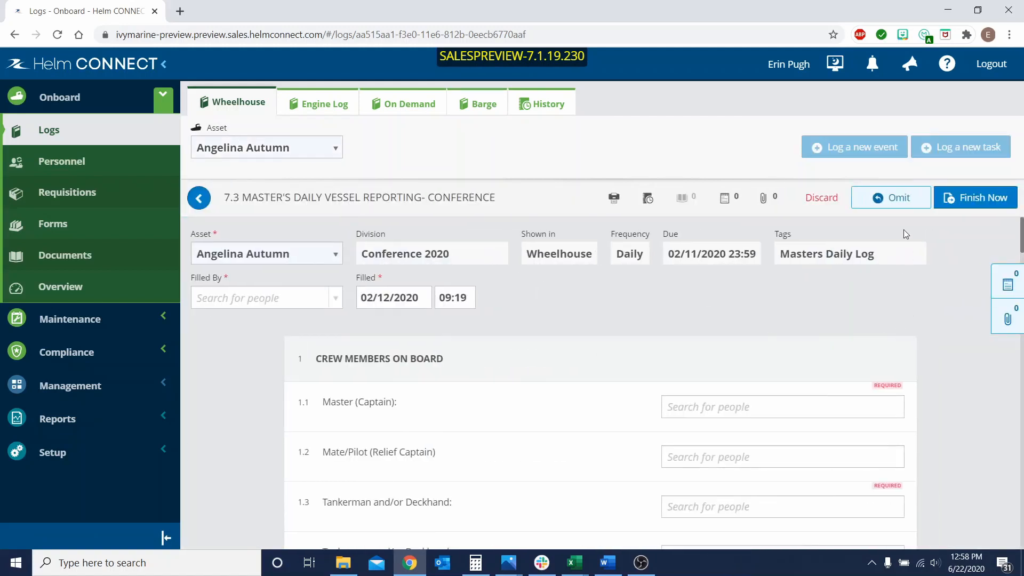
click(900, 201)
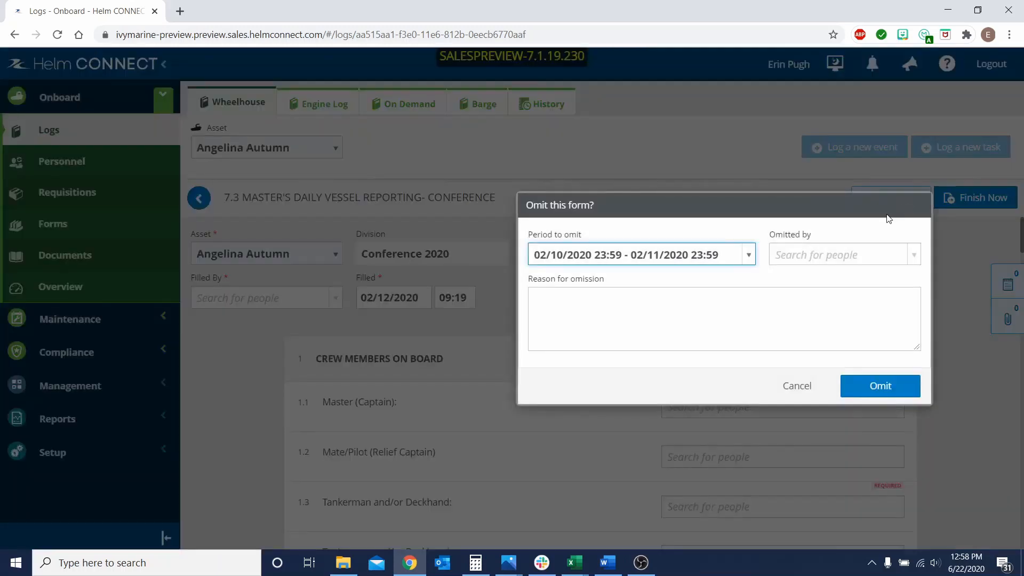
click(664, 257)
scroll(647, 336, down, 20)
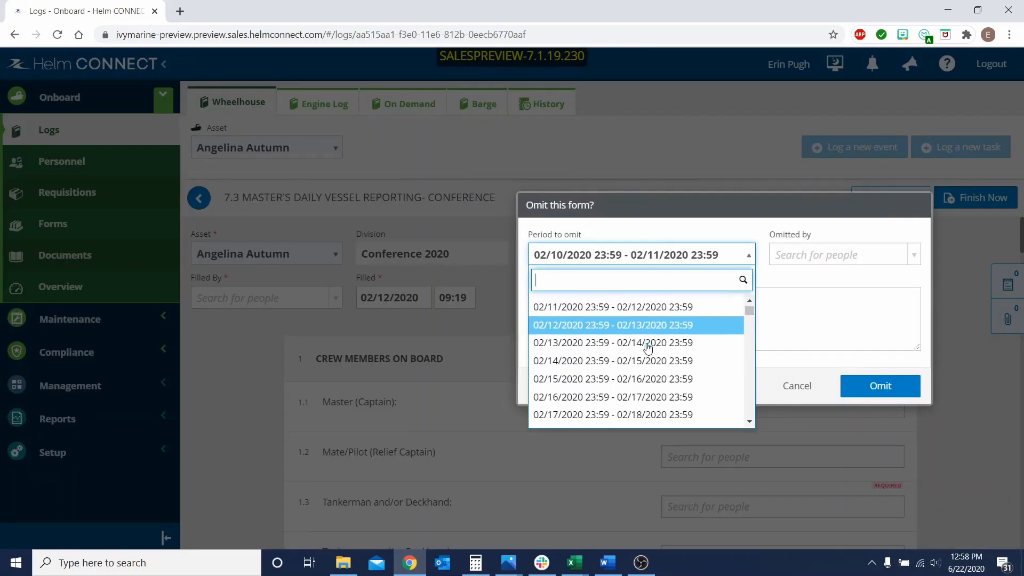
scroll(649, 347, down, 6)
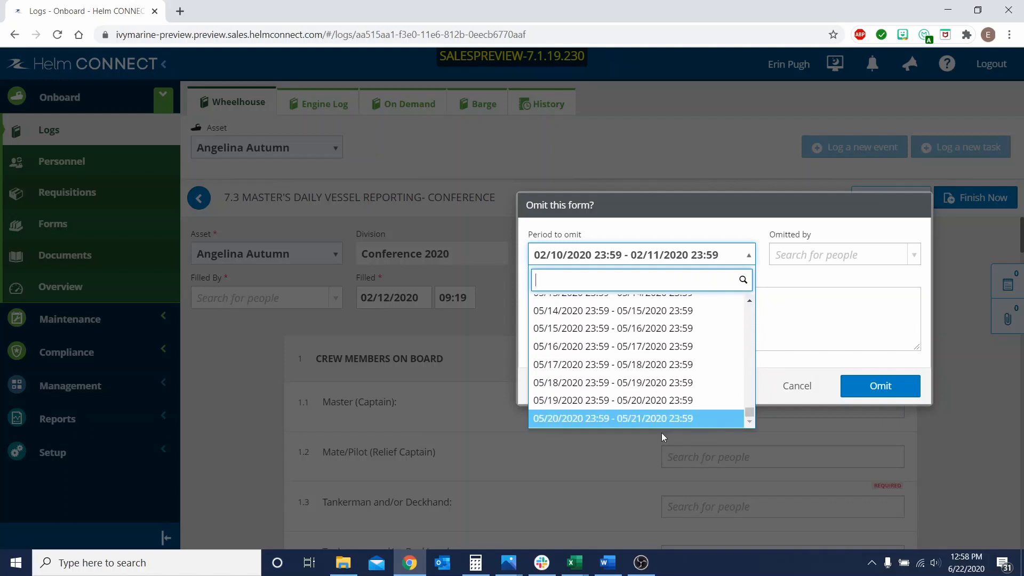
click(660, 418)
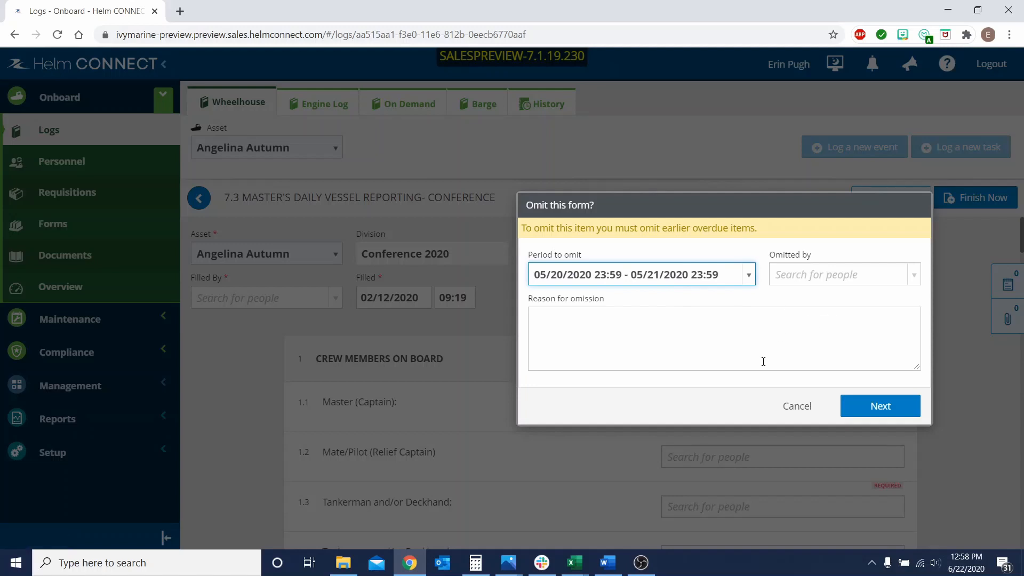
Give Shipyard as the reason for omission, choose the person omitting the form, and continue to the previous forms.
click(619, 320)
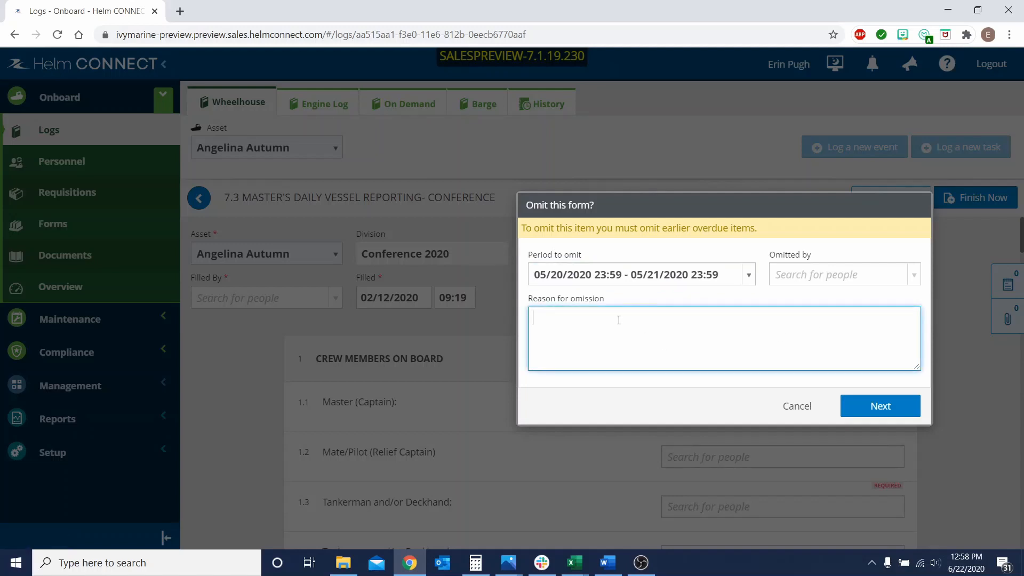
text(Shipyard)
click(822, 275)
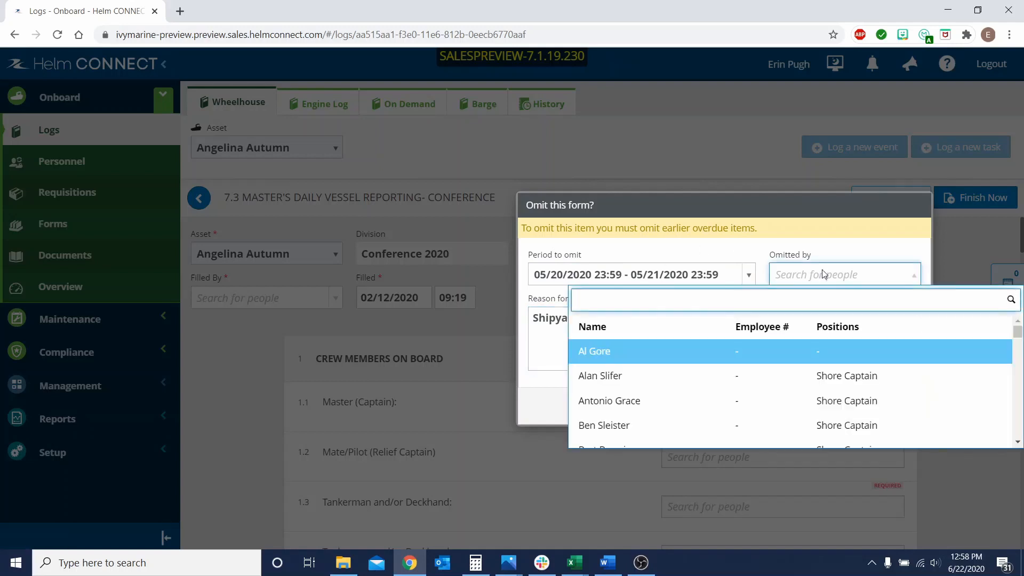
text(er)
click(630, 416)
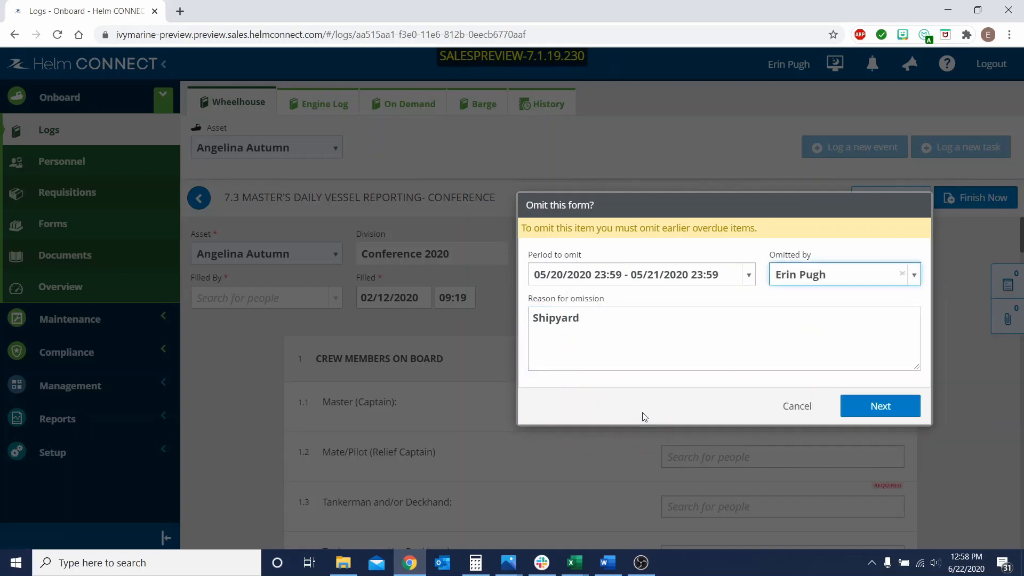
click(874, 410)
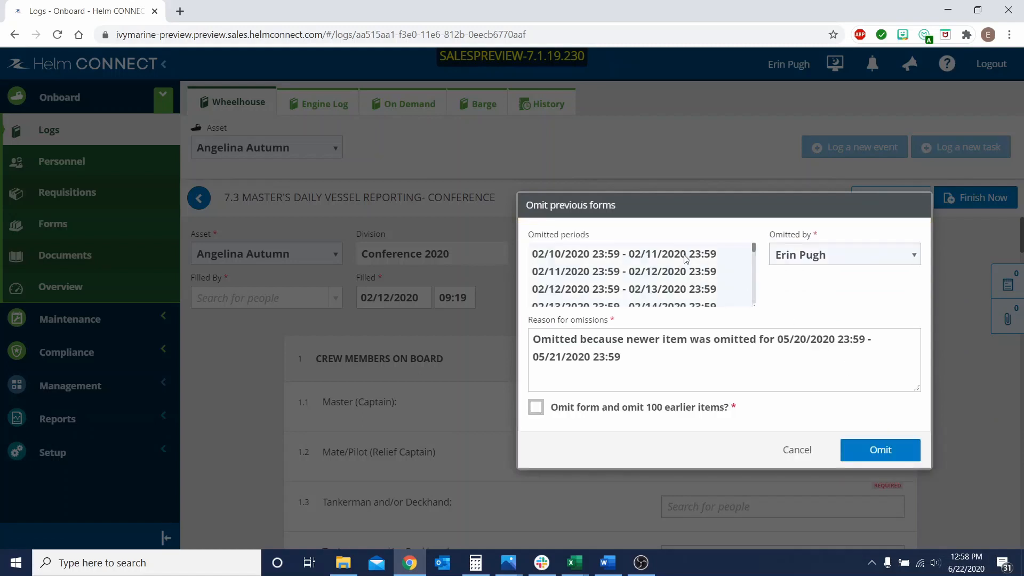
Review the earlier omitted periods, keep the default reason, and confirm omitting the form together with the 100 earlier items.
scroll(659, 263, down, 12)
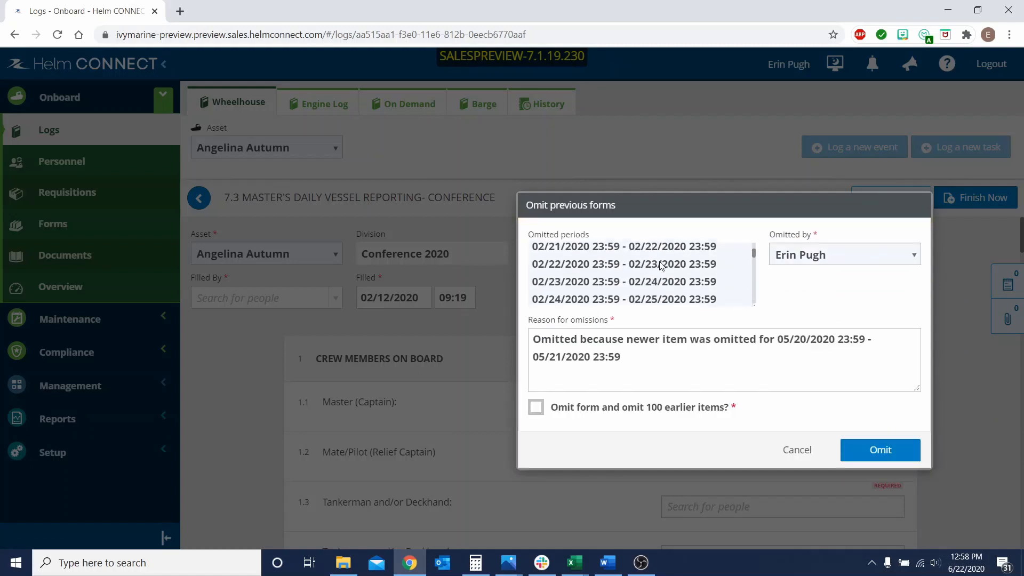
scroll(660, 263, down, 15)
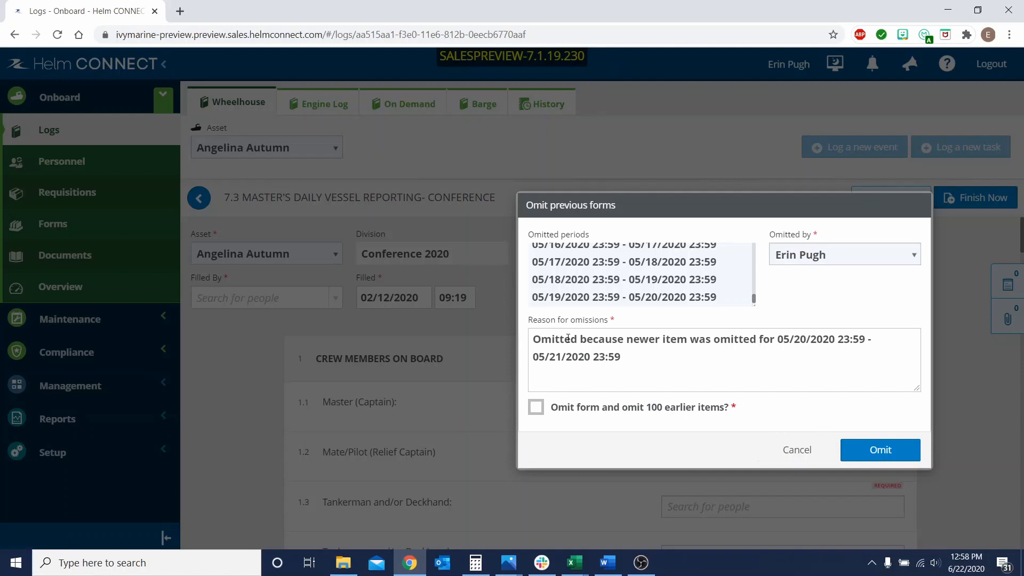
triple_click(625, 357)
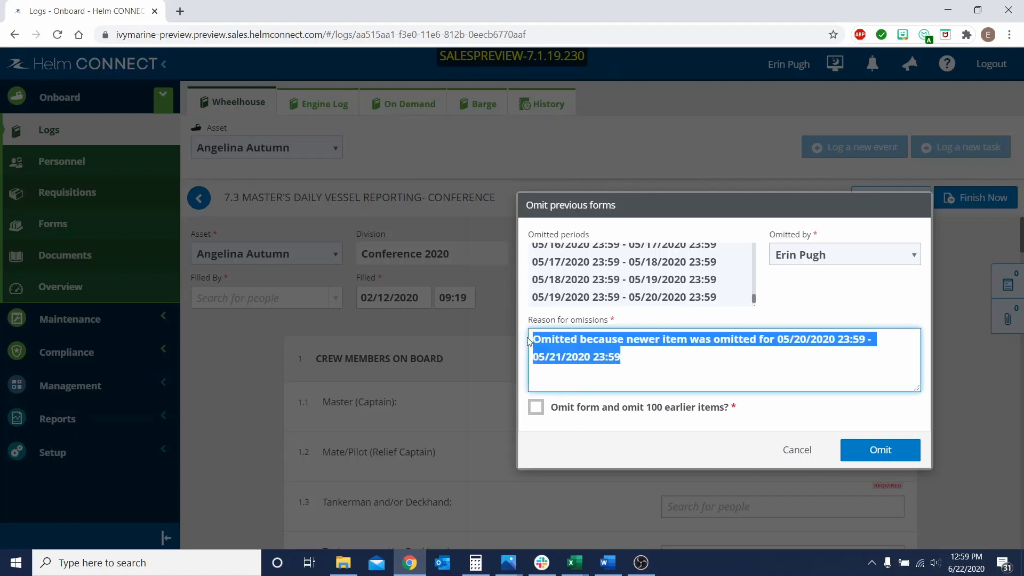
click(670, 359)
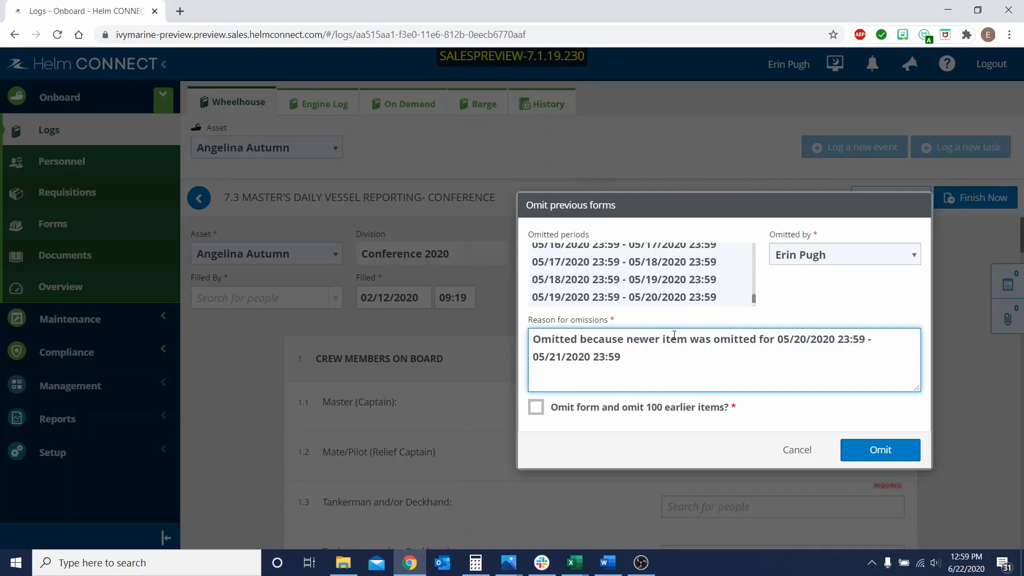
click(536, 409)
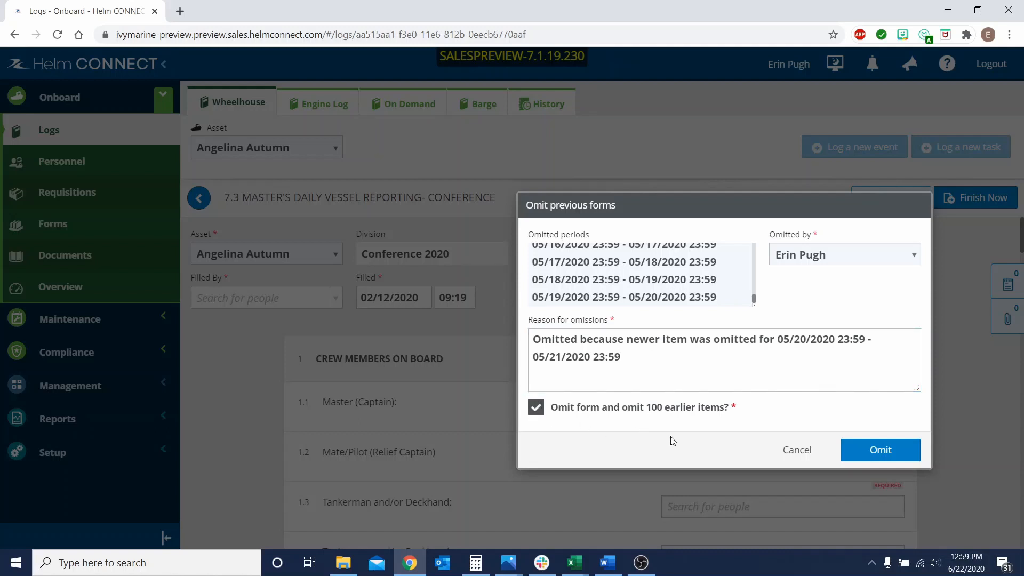
click(888, 455)
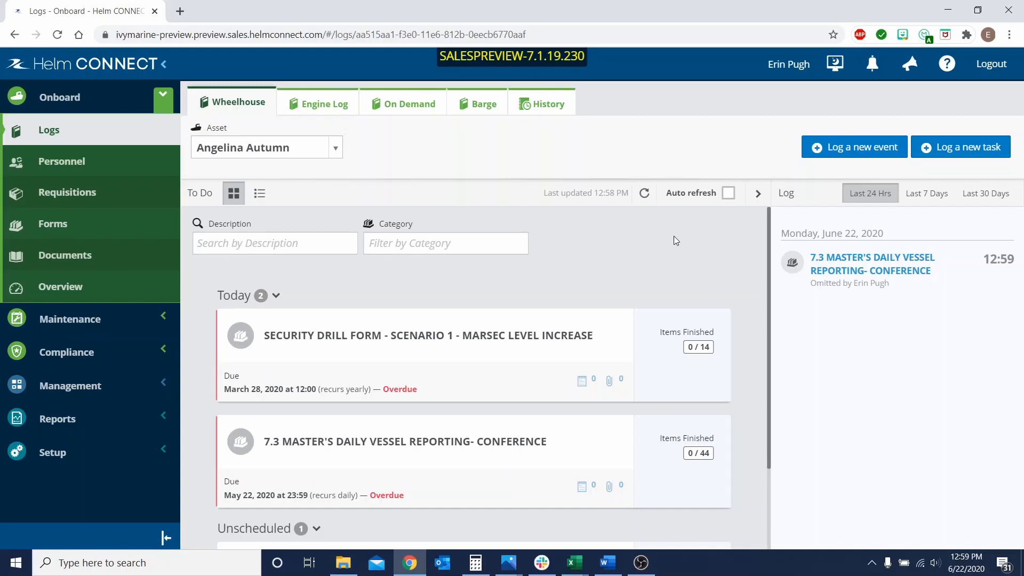
click(649, 196)
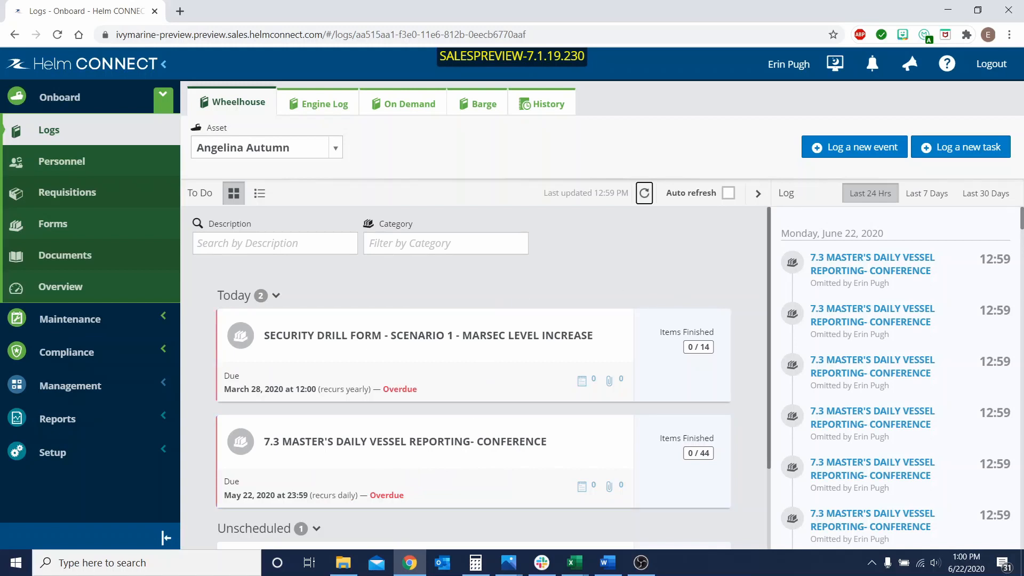
key(alt+Tab)
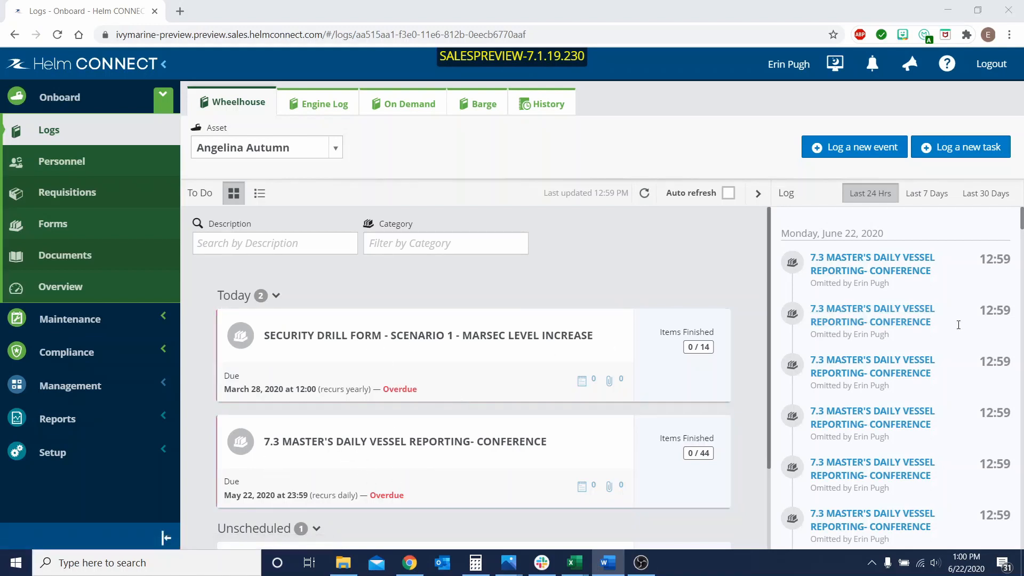
scroll(928, 296, down, 1)
scroll(928, 296, down, 1)
click(644, 193)
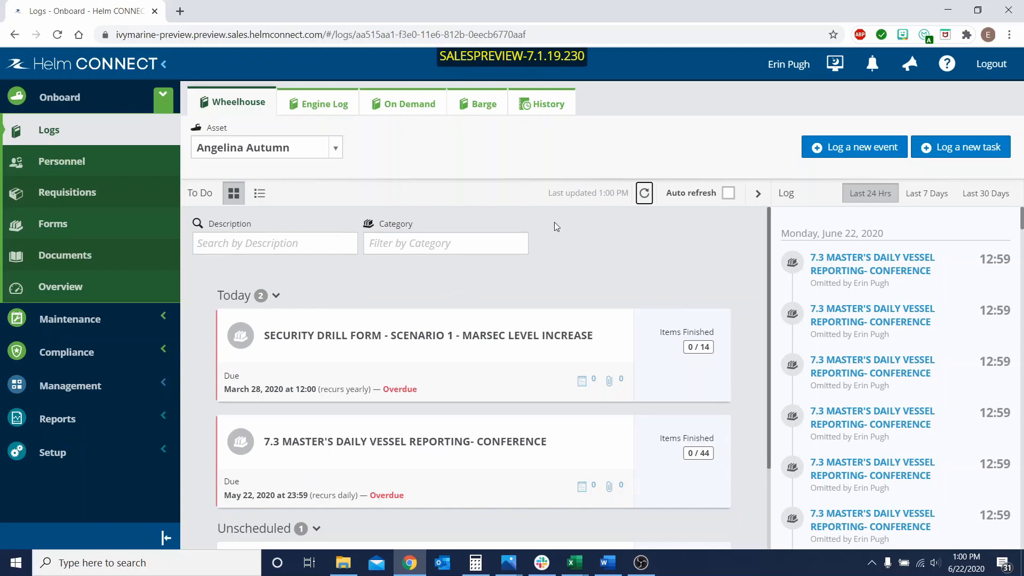
Open the CEMS document from the onboard document library and read through page 2.
click(115, 258)
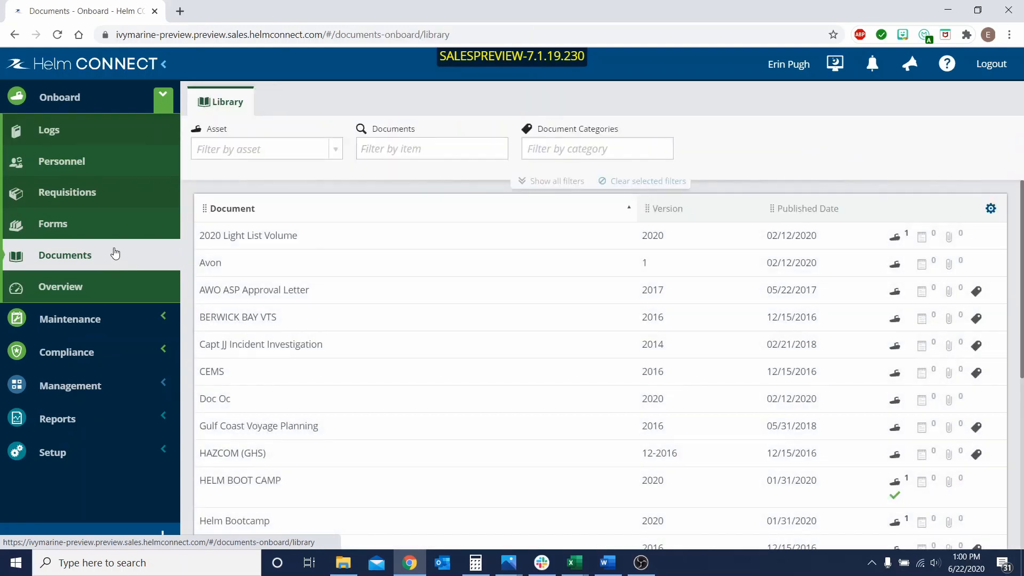
click(253, 376)
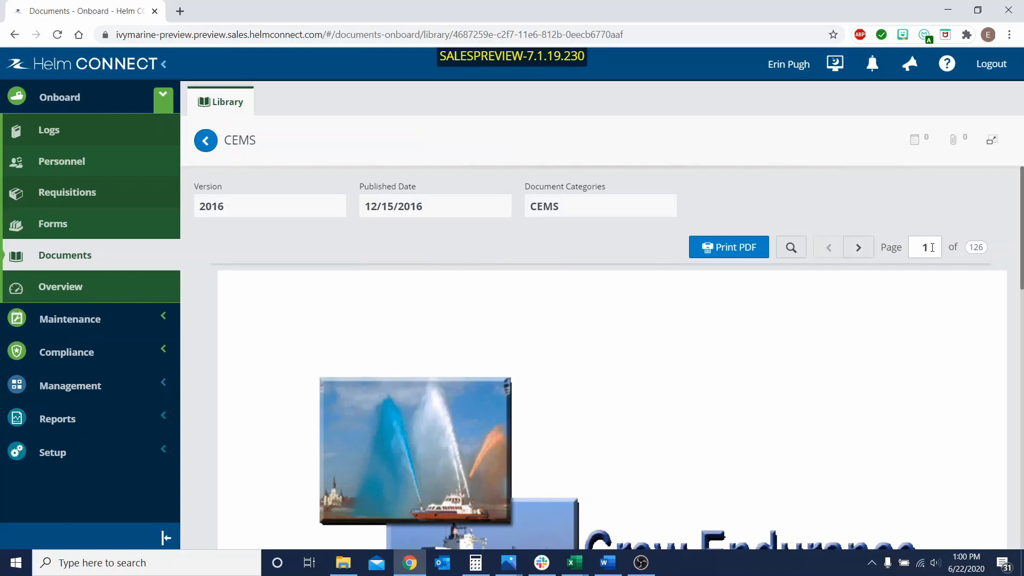
click(860, 246)
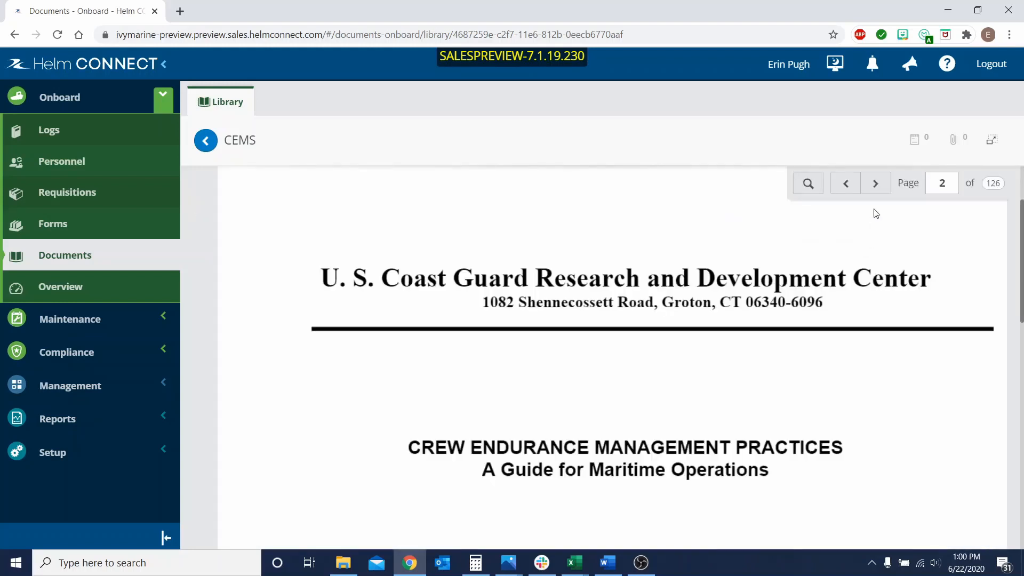
scroll(669, 293, up, 2)
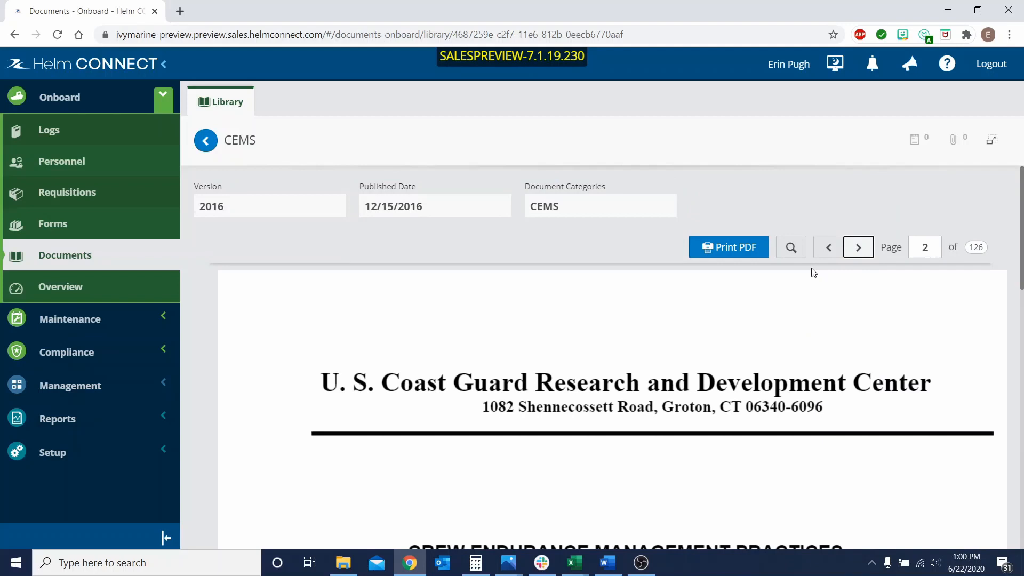
scroll(813, 273, down, 10)
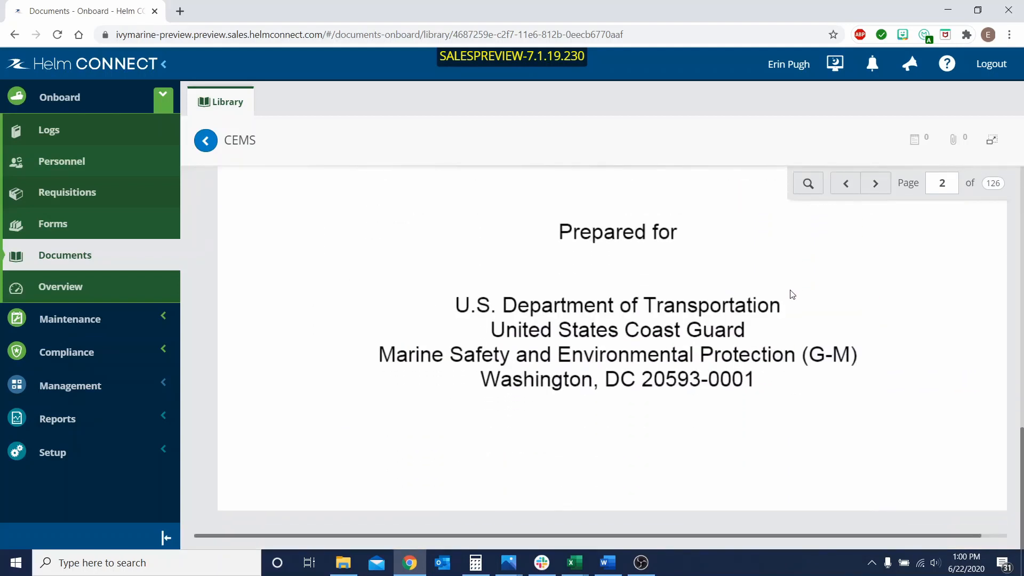
scroll(792, 294, up, 10)
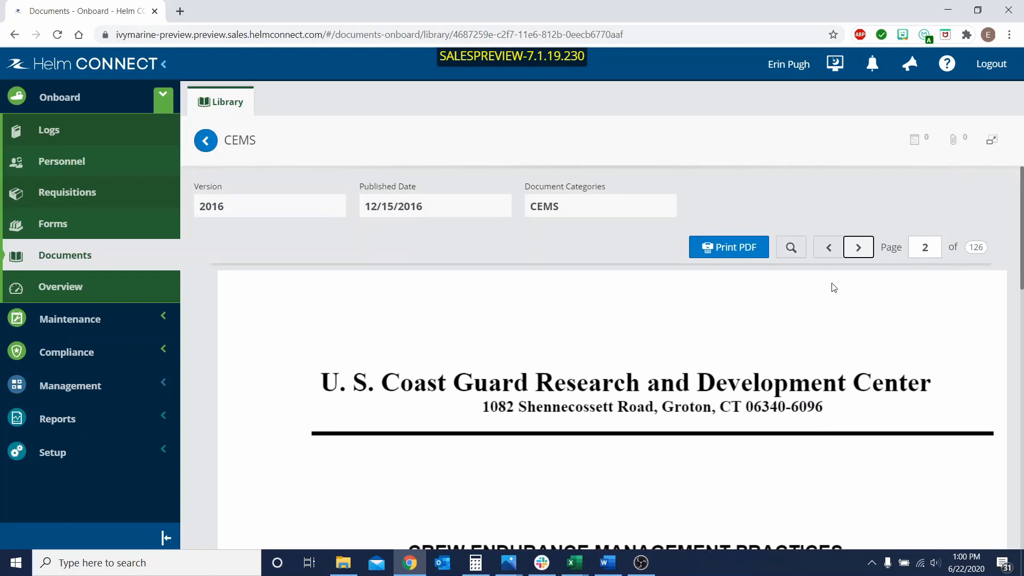
scroll(896, 288, down, 8)
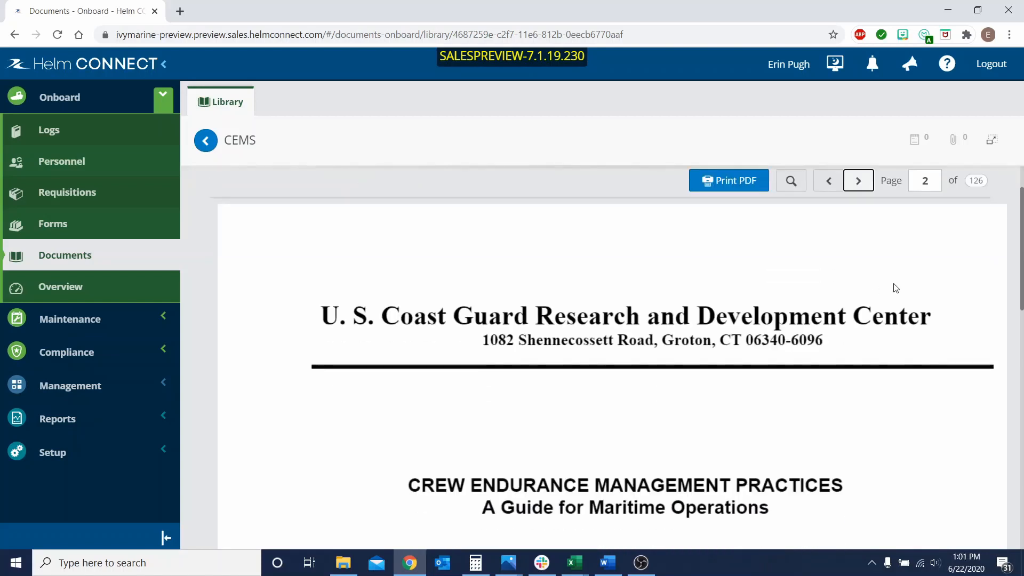
scroll(894, 283, down, 6)
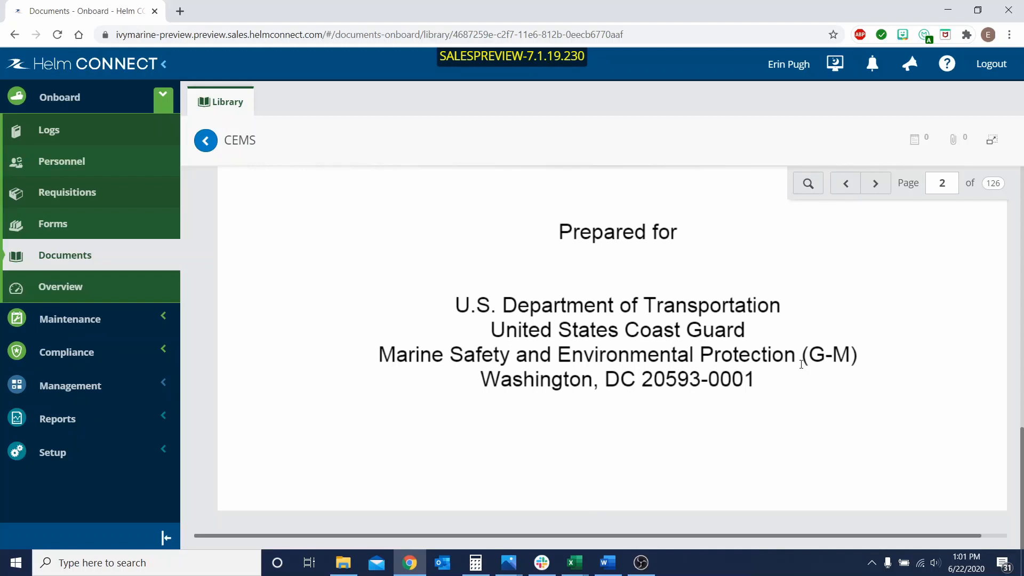
Page forward through the CEMS document to page 4, looking over pages 3 and 4.
click(876, 184)
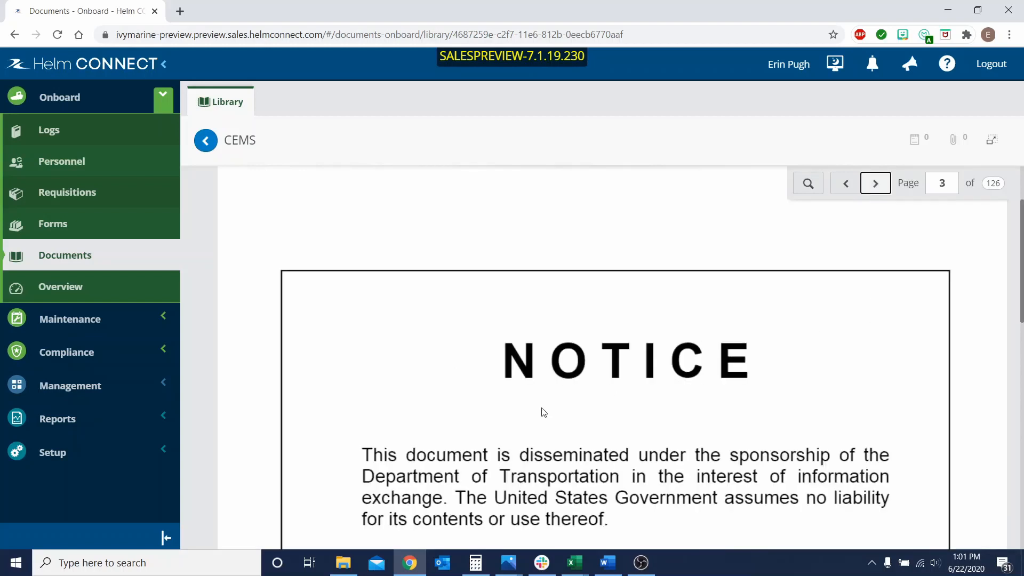
scroll(737, 307, down, 5)
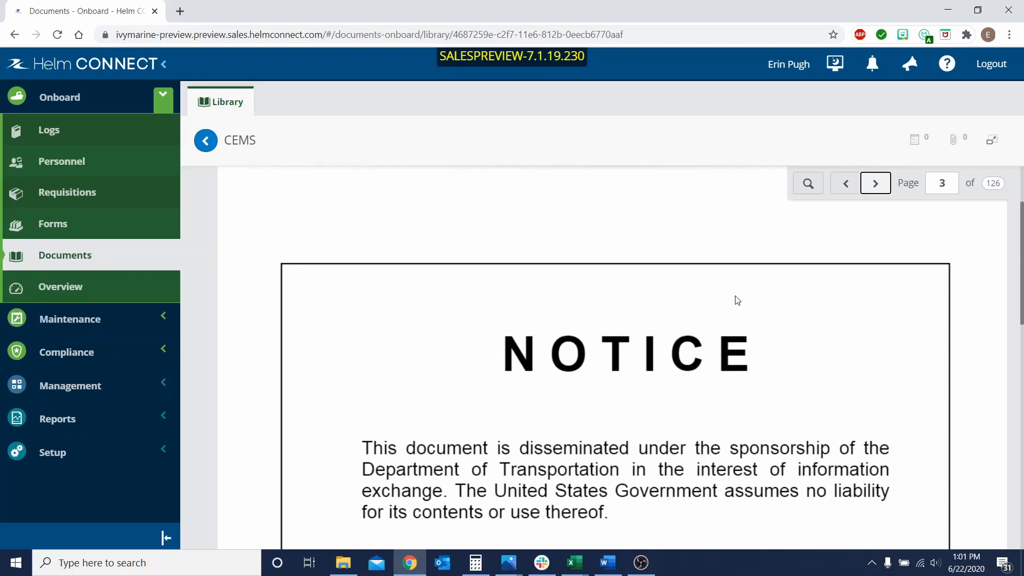
scroll(737, 300, down, 6)
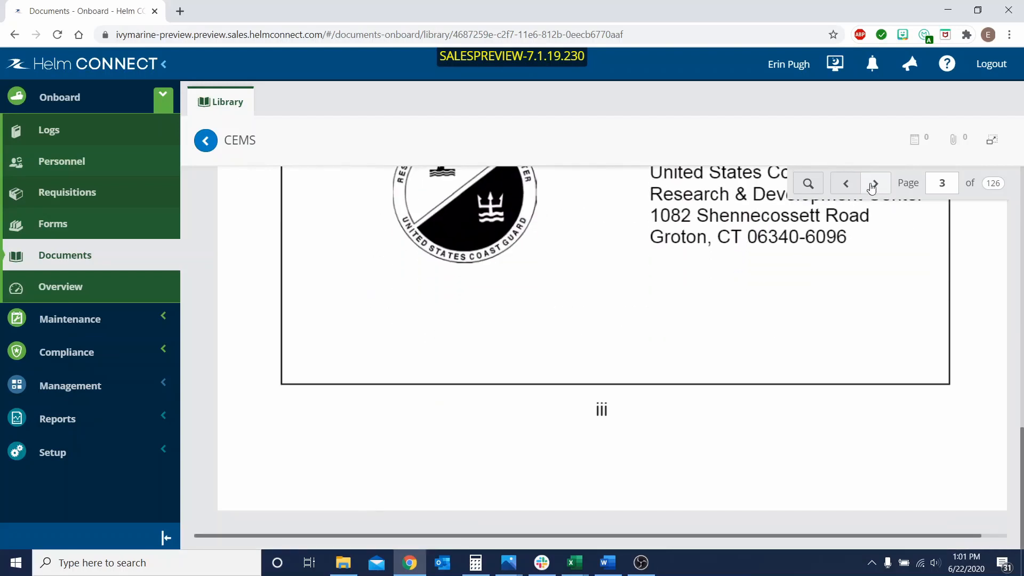
click(875, 183)
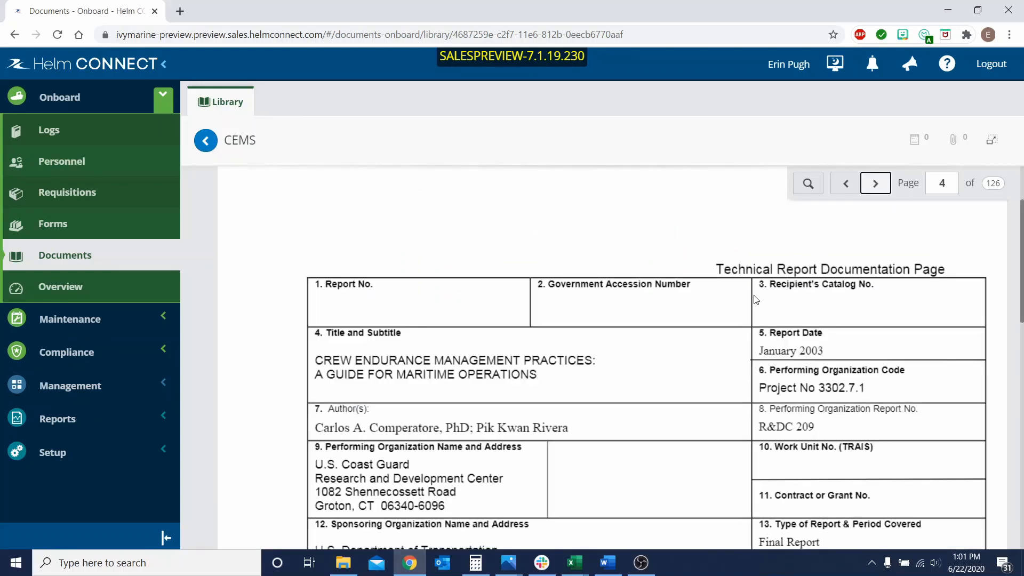
scroll(756, 301, down, 10)
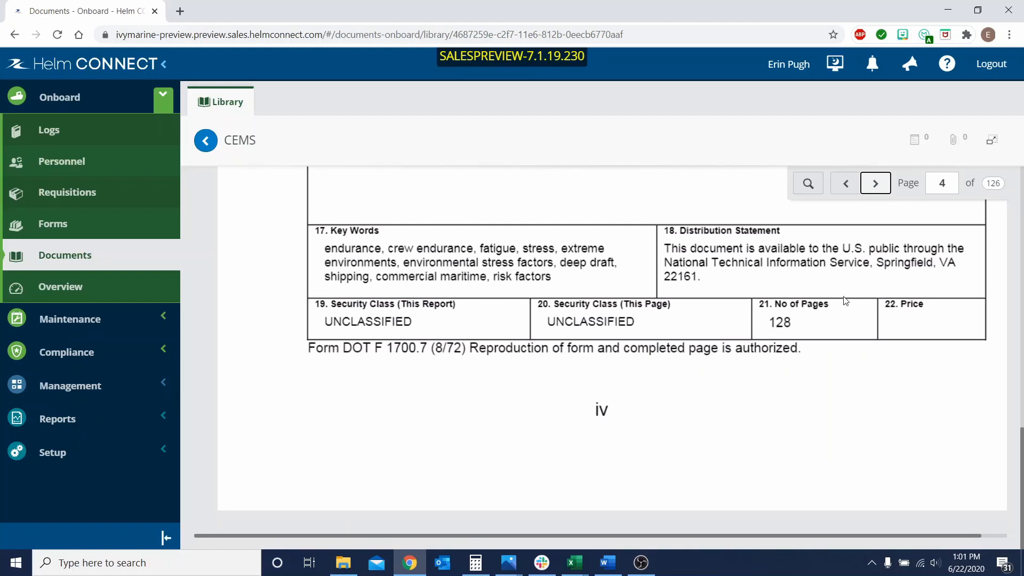
scroll(818, 303, up, 10)
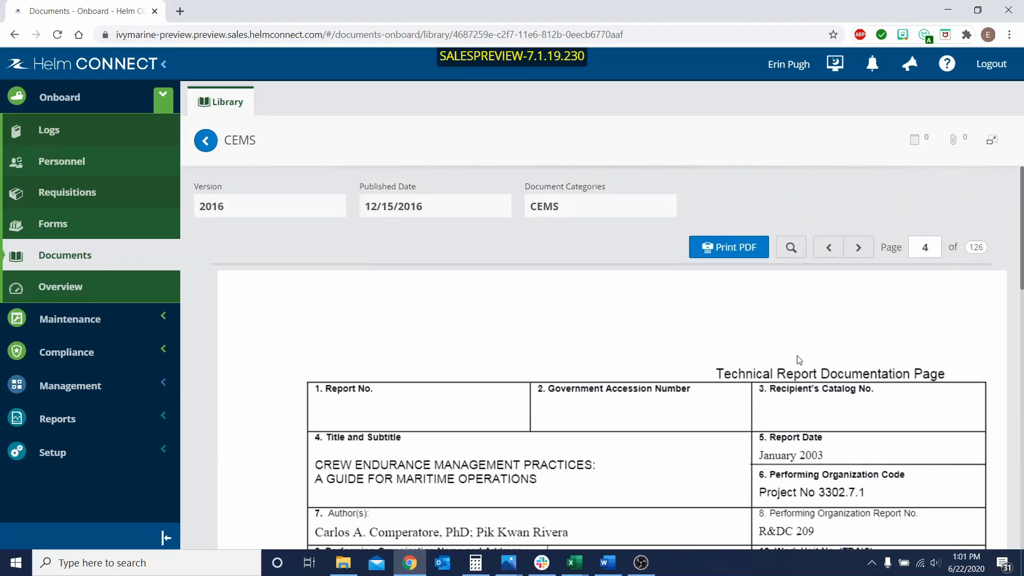
Open the CEMS document in its own browser tab and look through page 4 there.
click(997, 139)
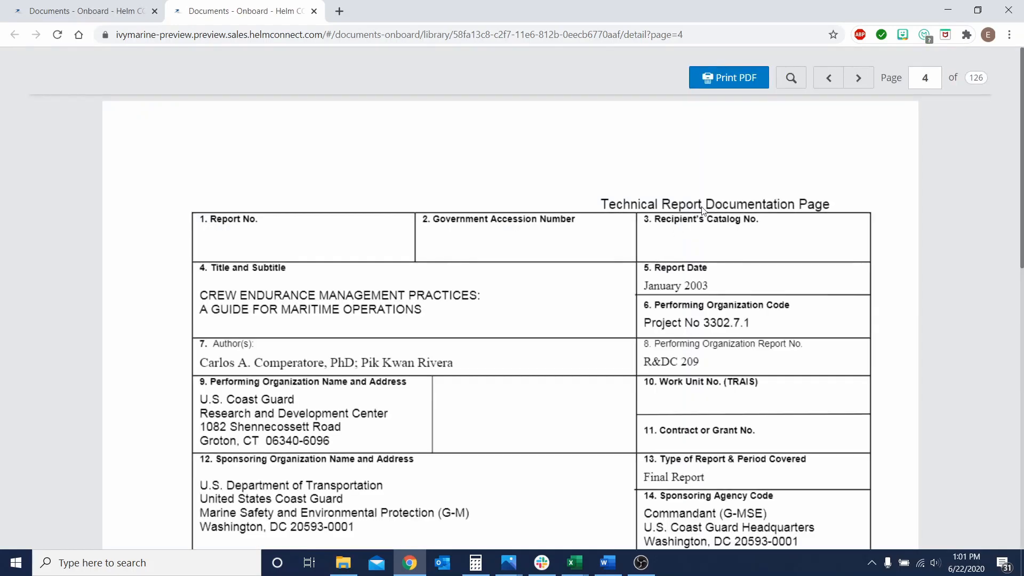
scroll(702, 210, down, 12)
scroll(715, 201, up, 8)
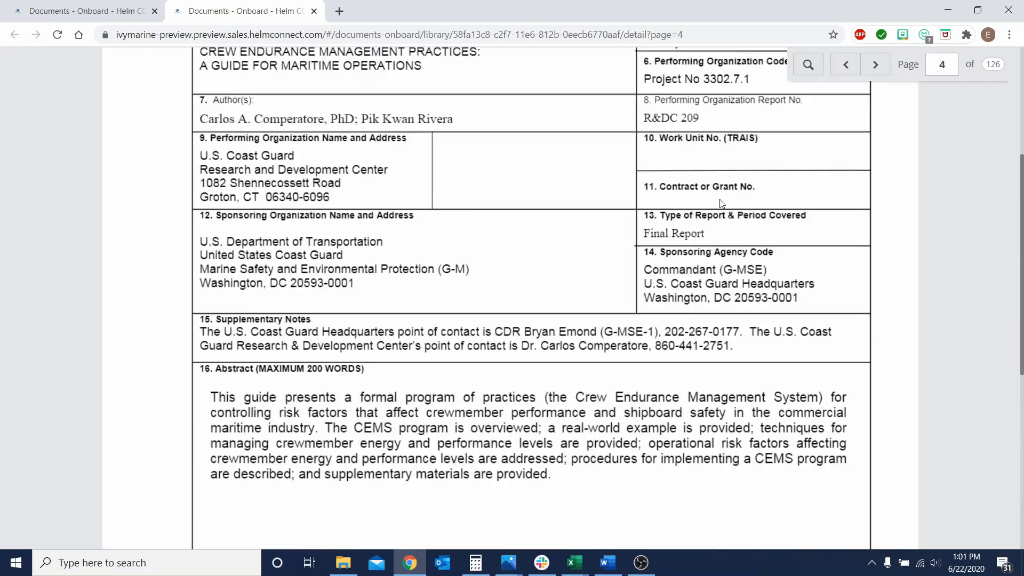
scroll(721, 202, up, 5)
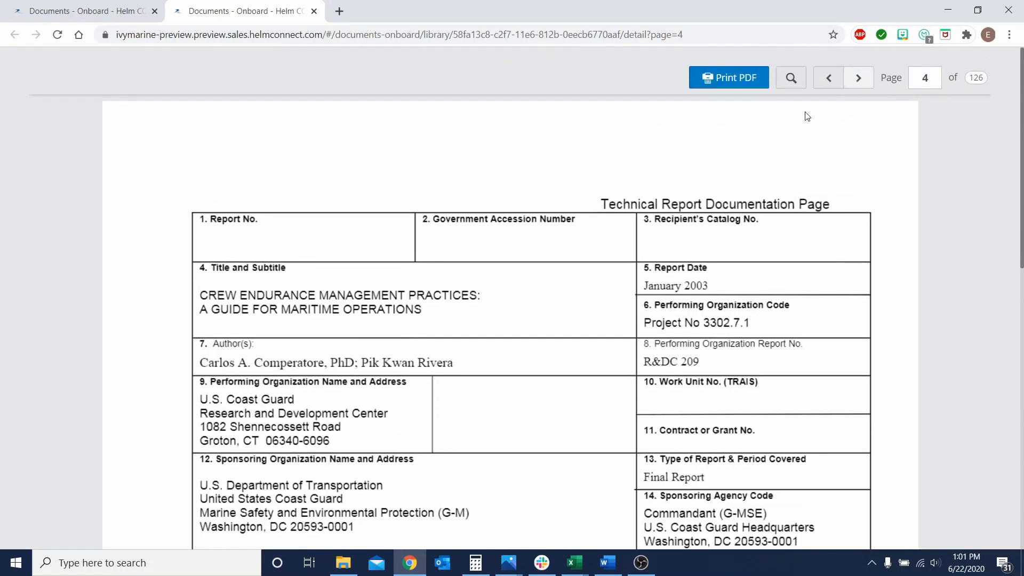